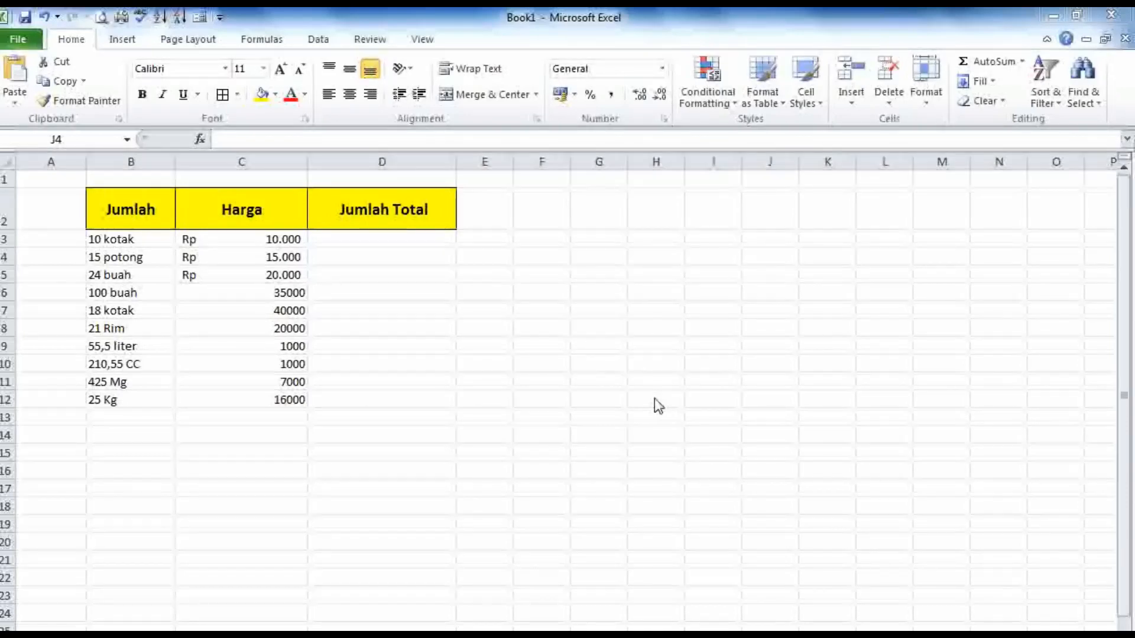
Step: Examine the quantity and price entries in row 3 and the empty Jumlah Total cell D3
click(136, 250)
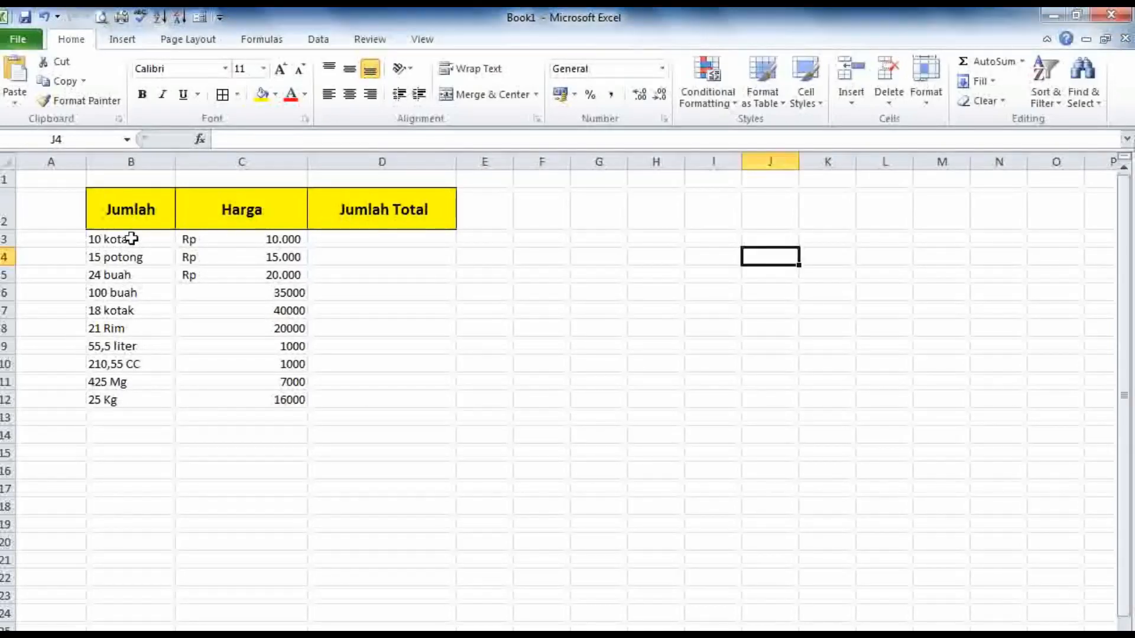
click(268, 242)
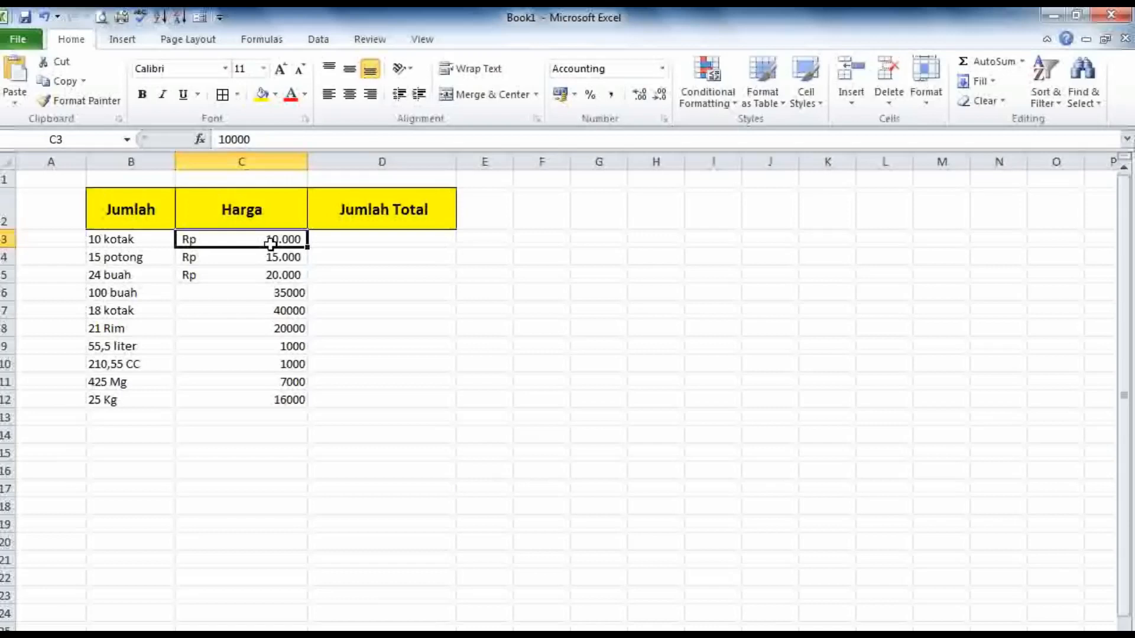
click(135, 238)
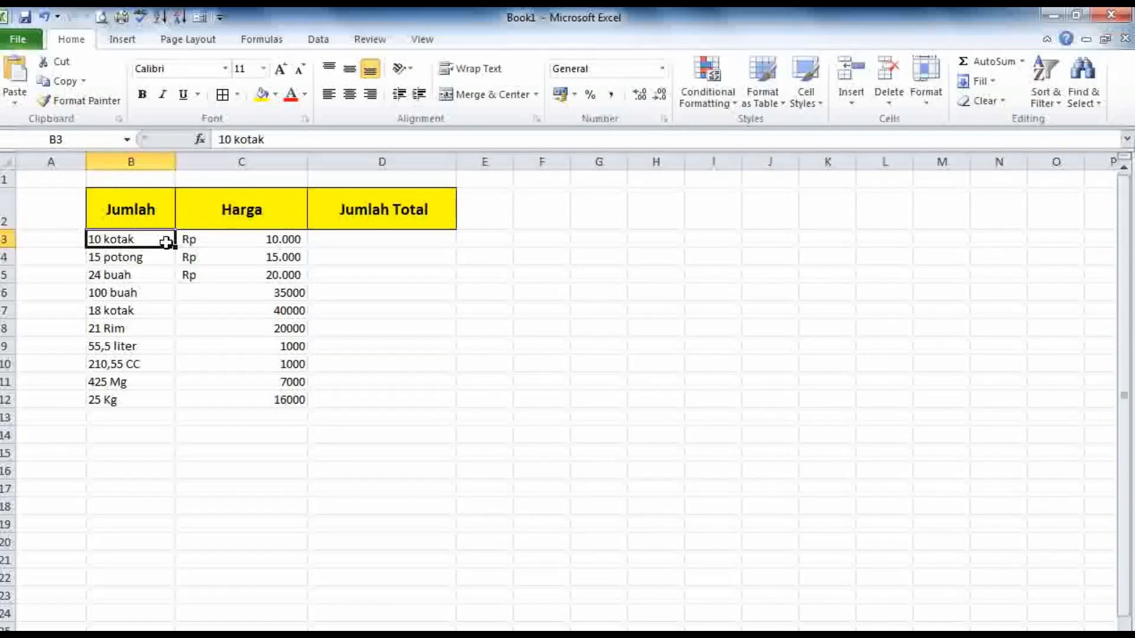
click(154, 417)
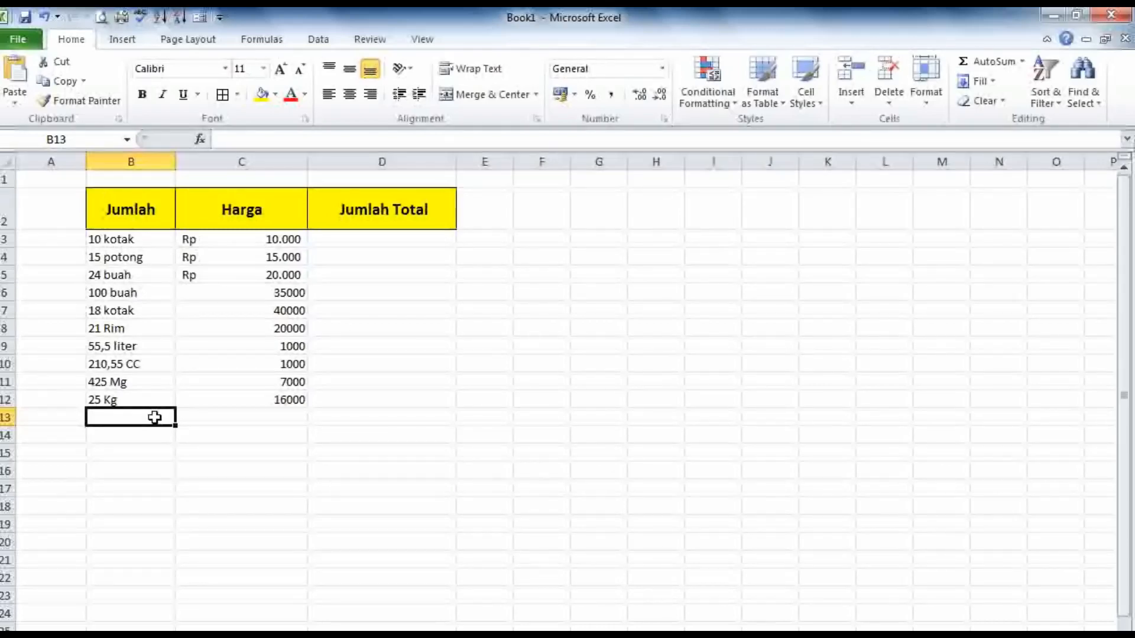
click(376, 242)
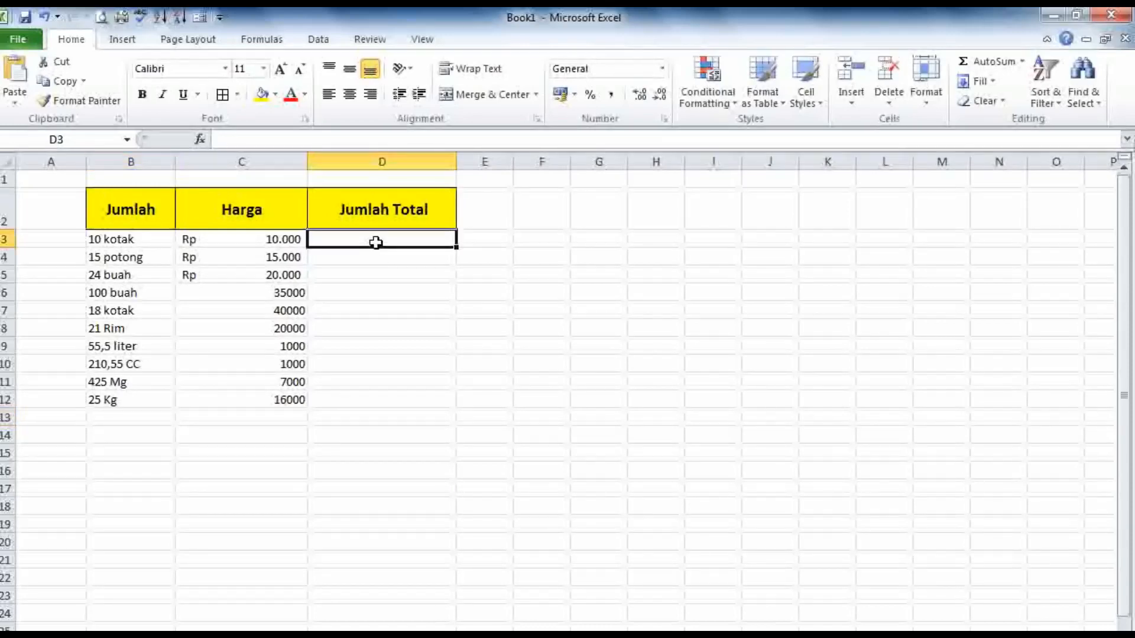
Step: Switch to Notepad and examine the LEFT and SEARCH formula, especially the quoted space argument, before minimizing the note
click(496, 635)
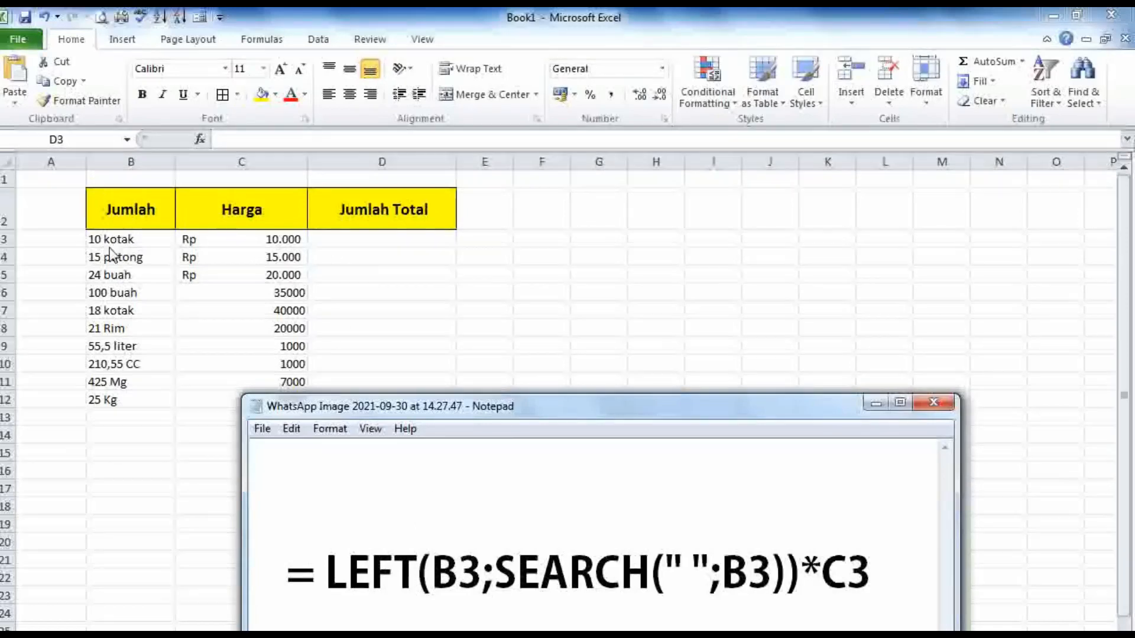
click(685, 583)
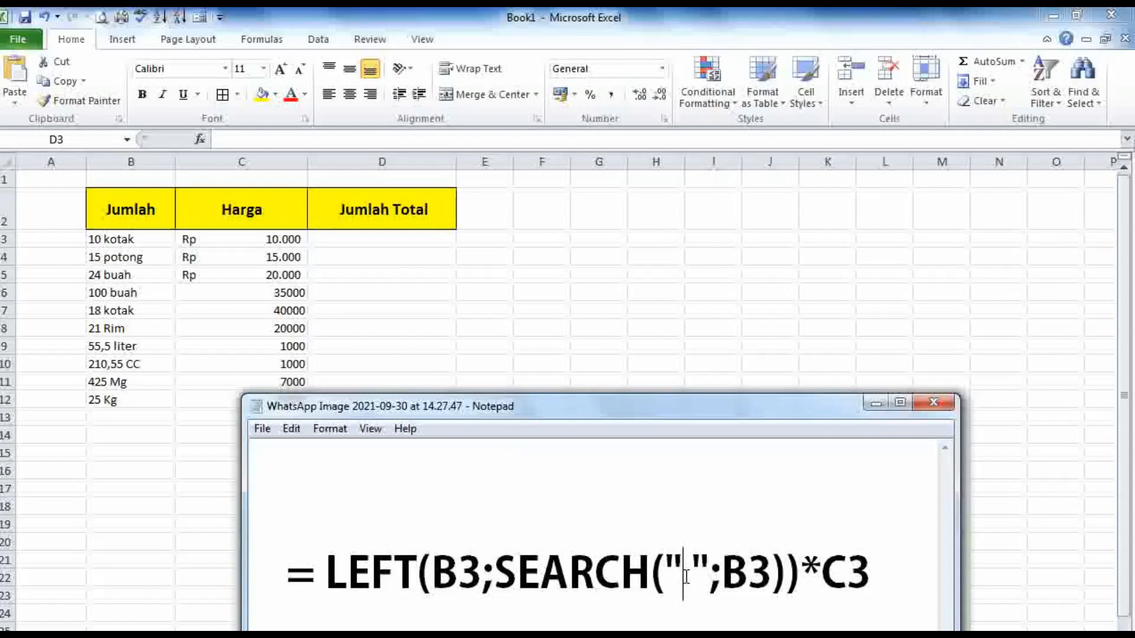
drag(684, 577, 691, 576)
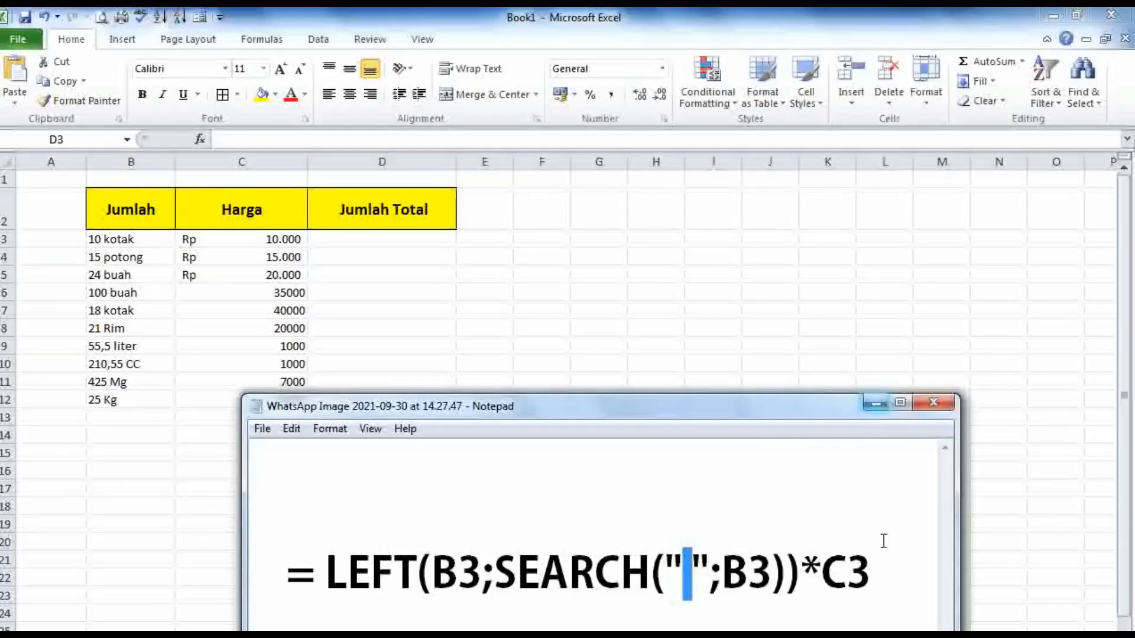
drag(870, 577, 294, 574)
right_click(294, 575)
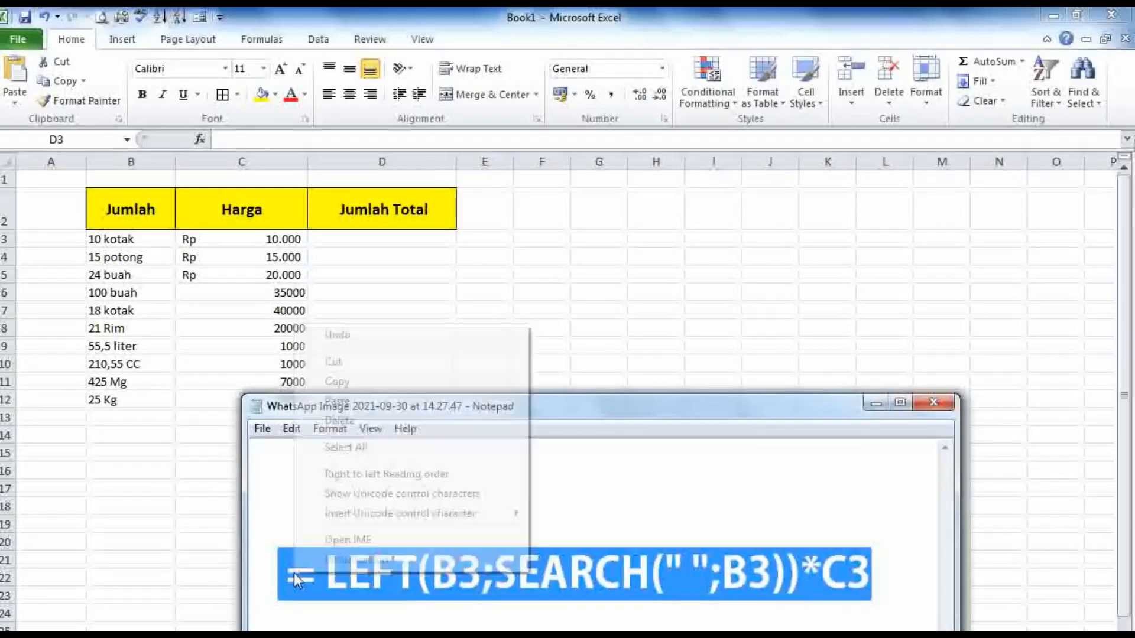
click(713, 519)
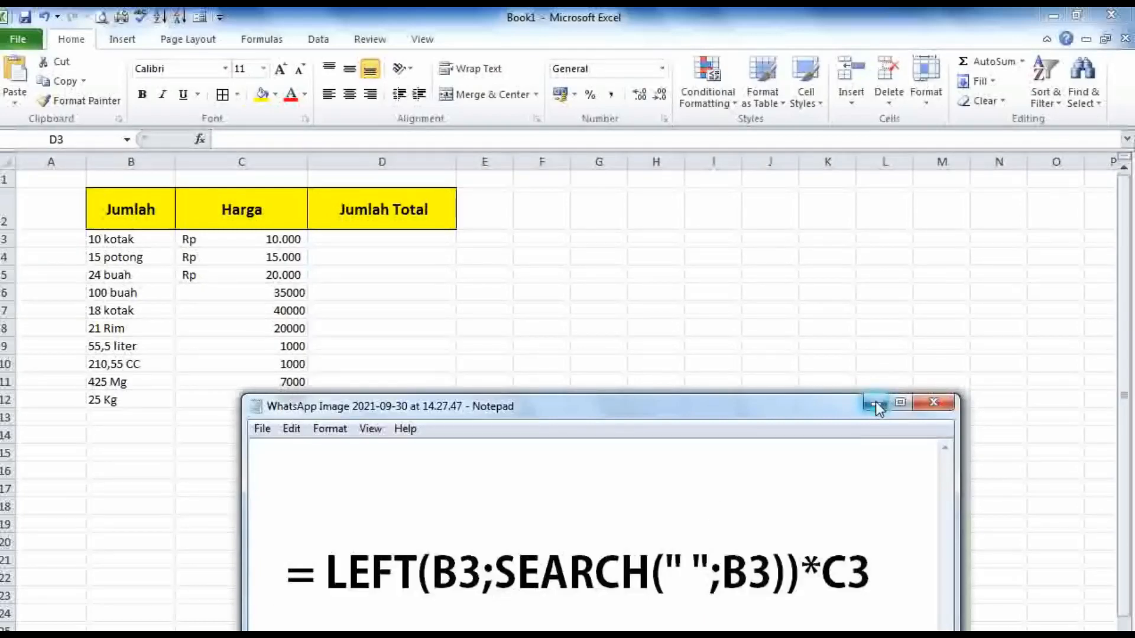
click(875, 403)
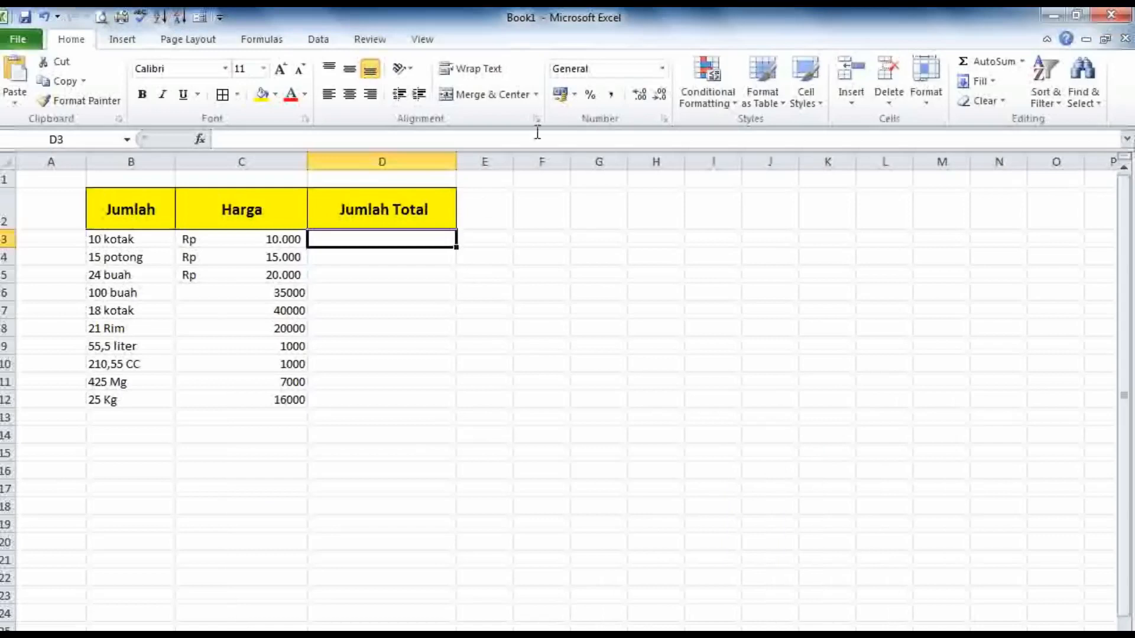
Step: Format the unformatted Harga prices in C6:C12 with the Accounting number format
click(282, 295)
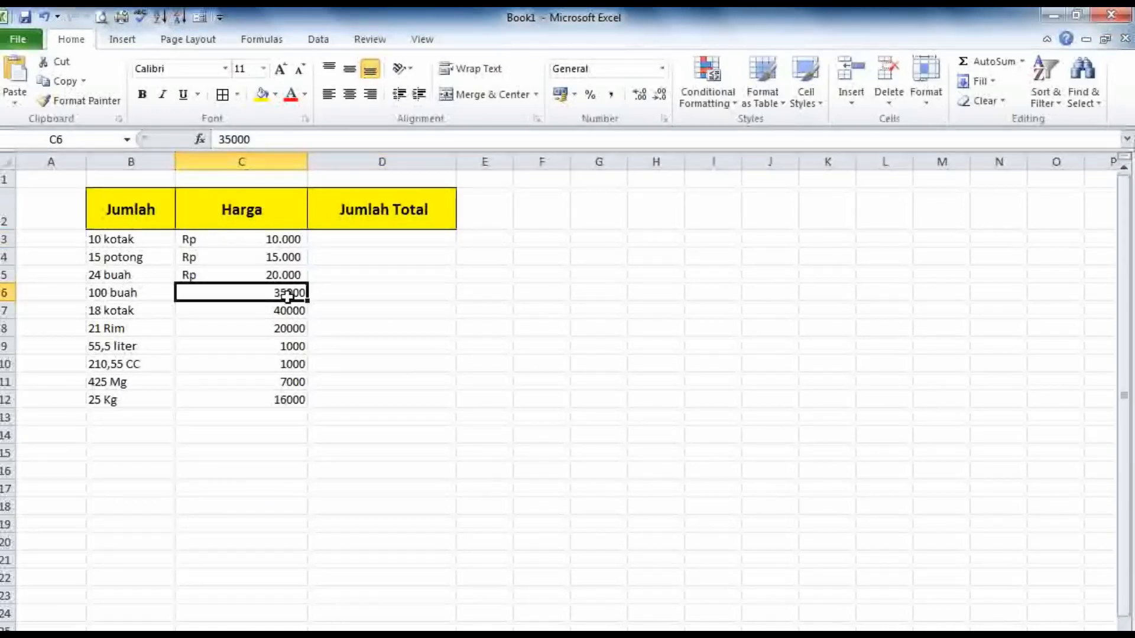
click(282, 242)
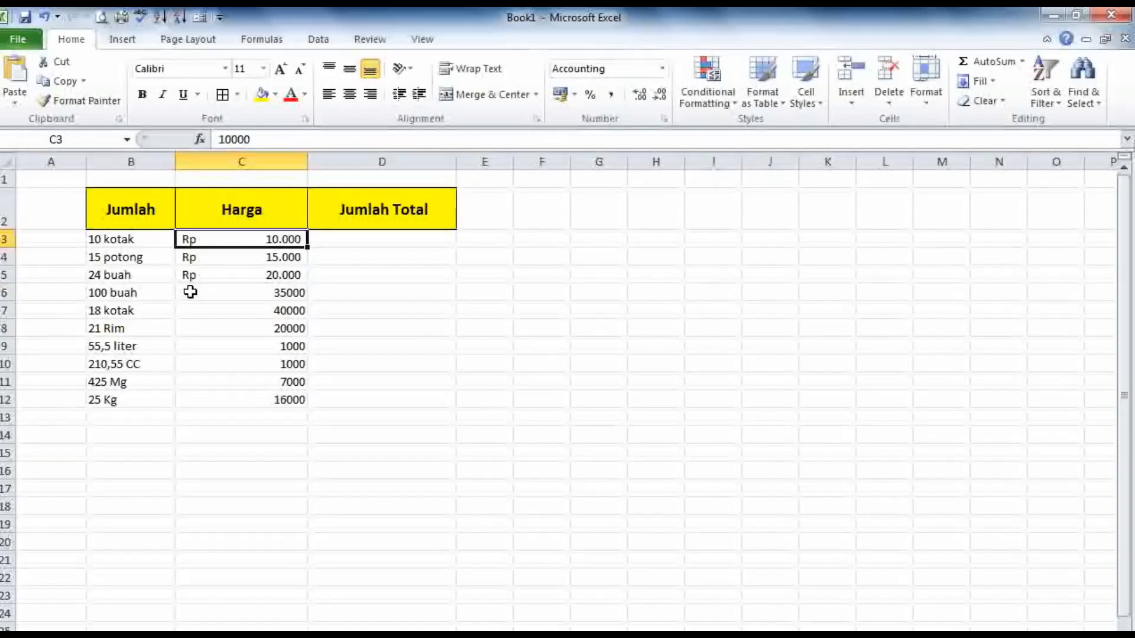
drag(190, 291, 236, 393)
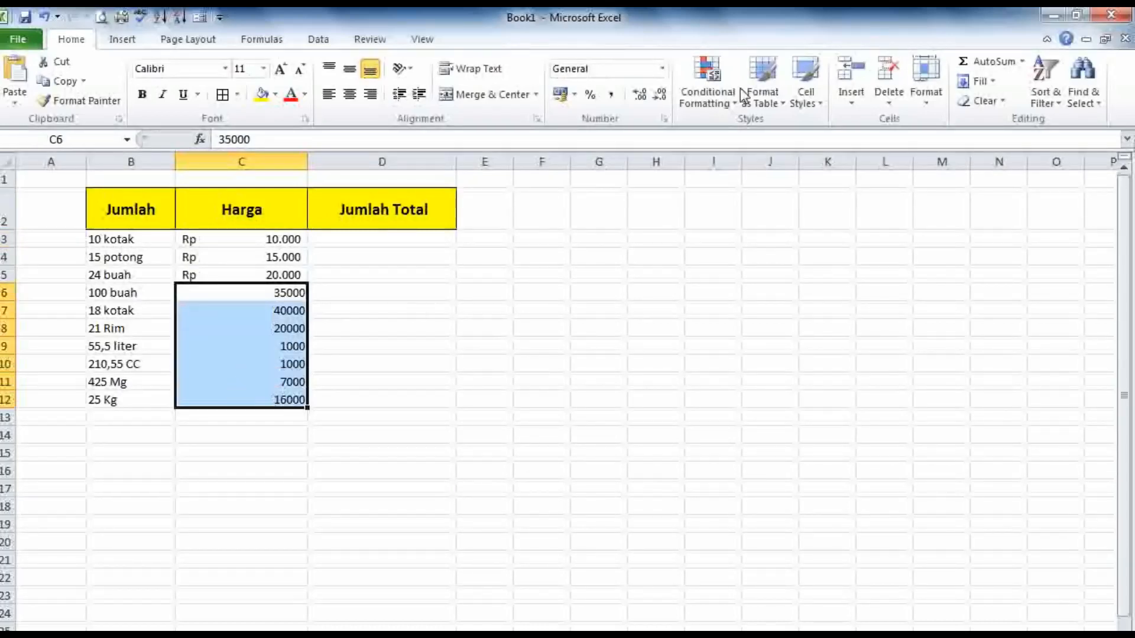
click(660, 68)
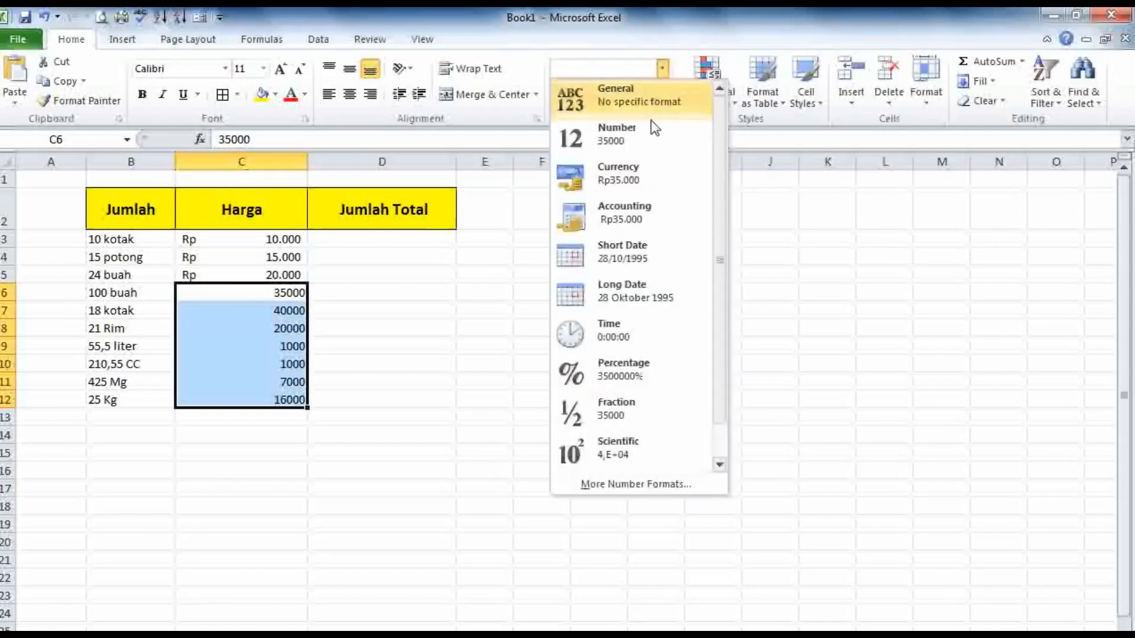
click(626, 213)
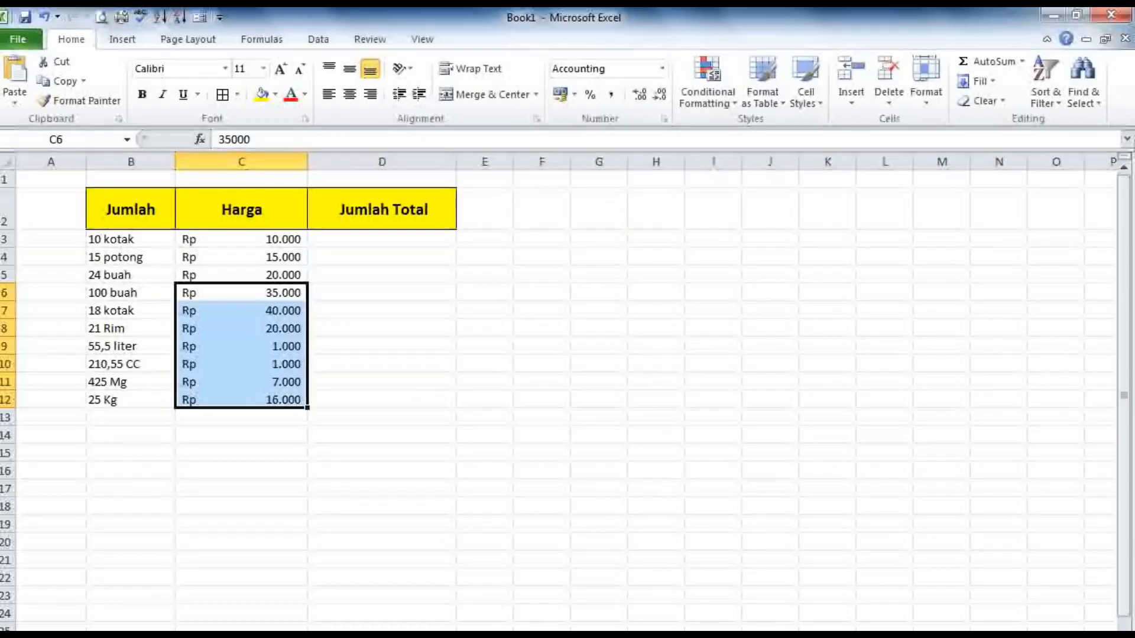
Step: Switch to Notepad, copy the whole formula = LEFT(B3;SEARCH(" ";B3))*C3, and return to Excel
click(440, 636)
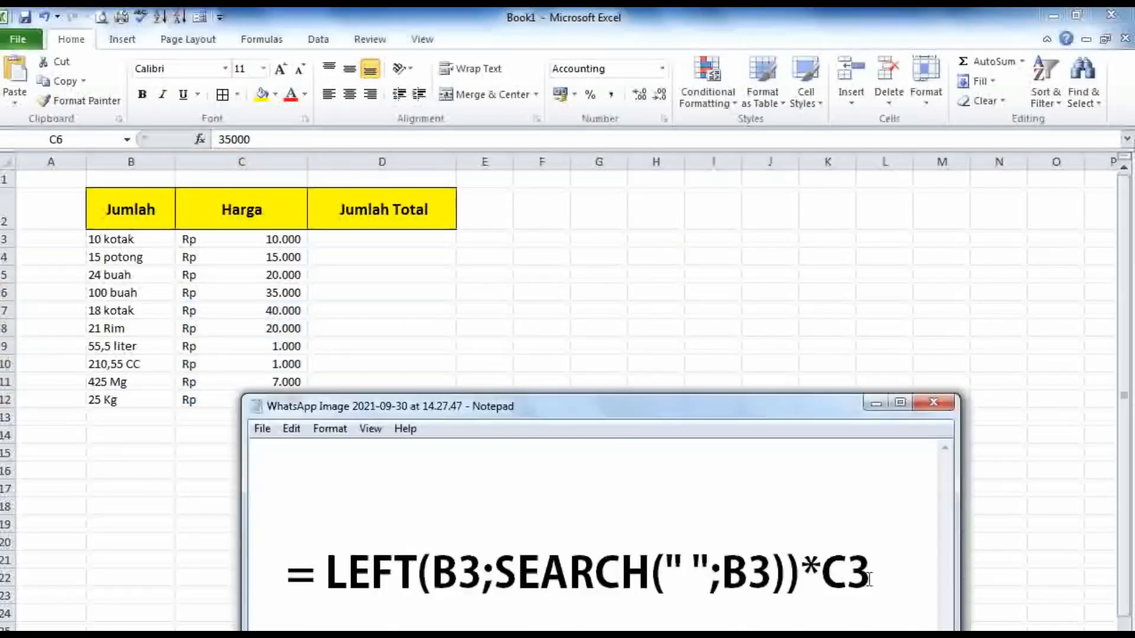
drag(869, 578, 278, 579)
right_click(335, 581)
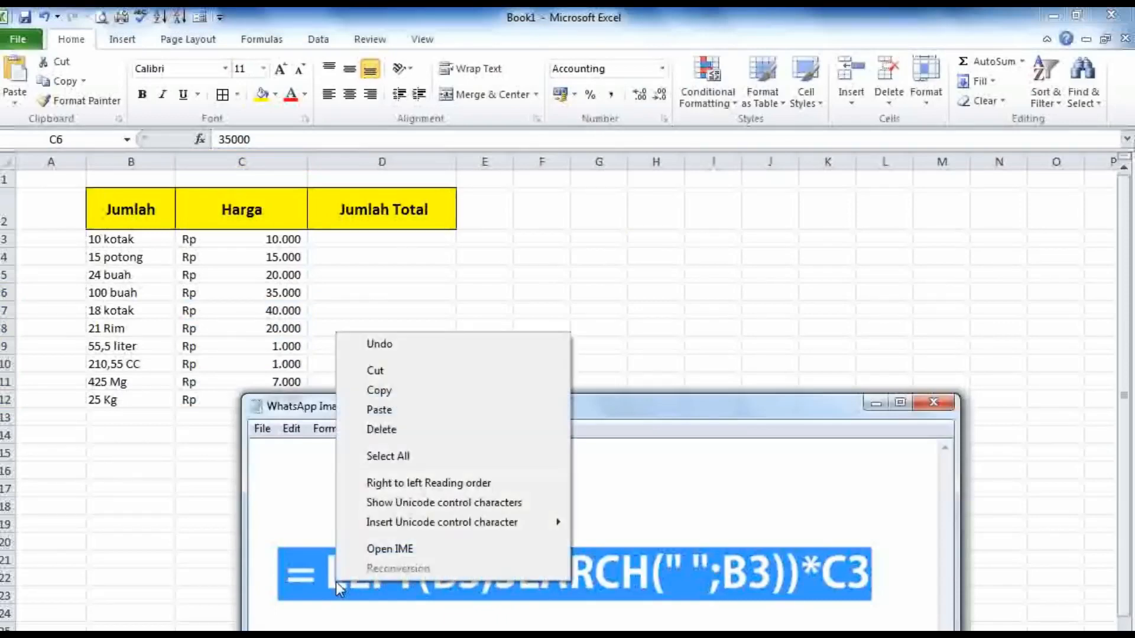
click(388, 388)
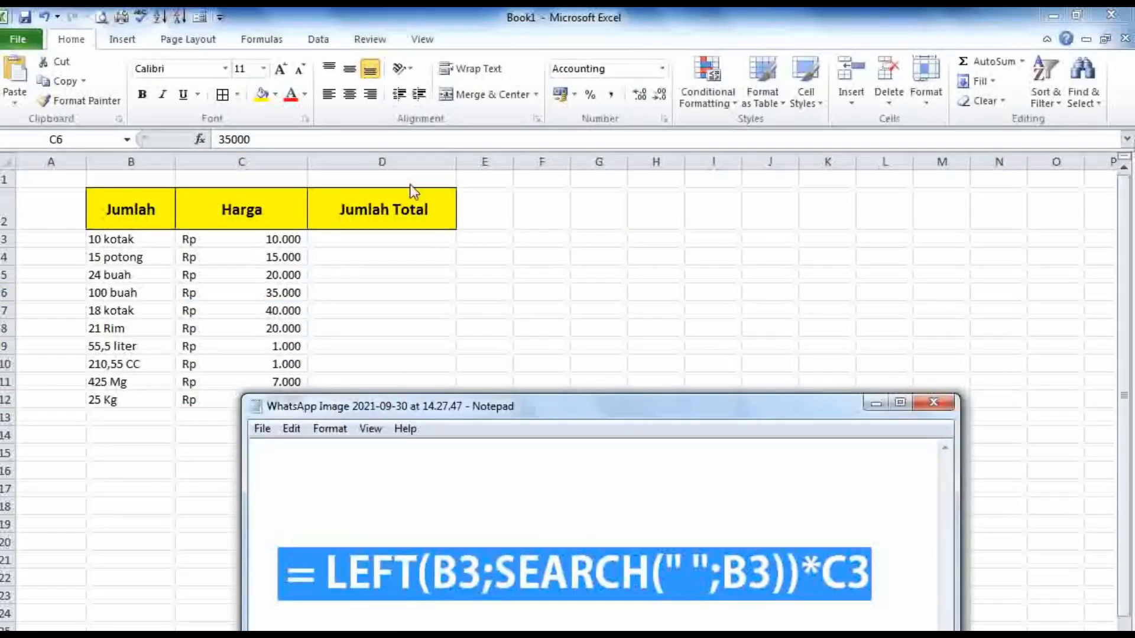
key(alt+Tab)
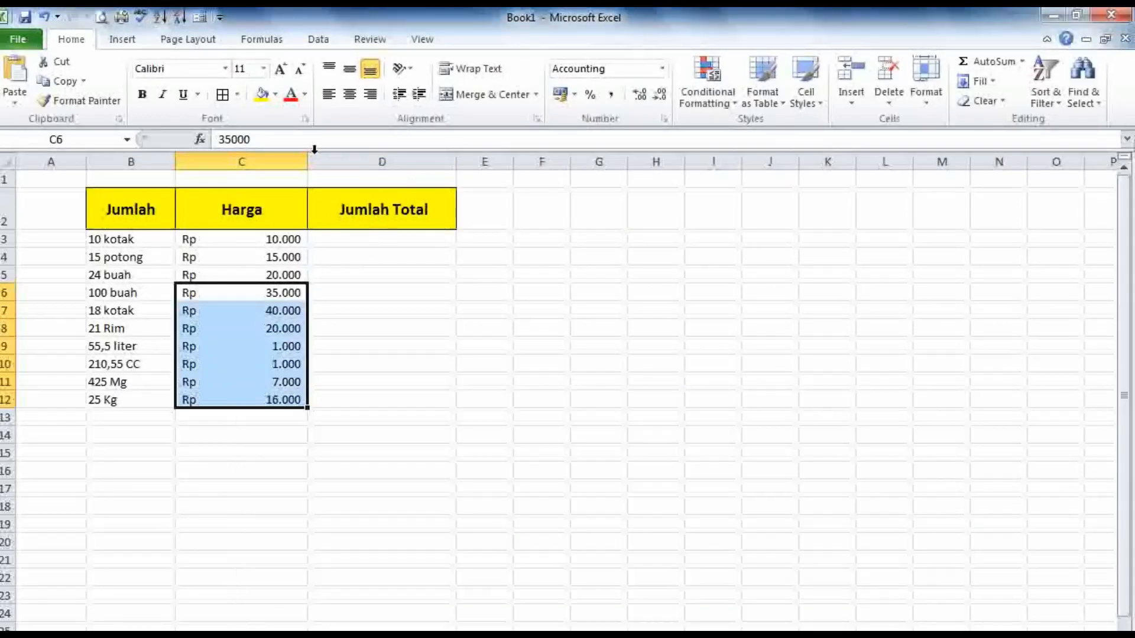
Step: Paste the copied formula = LEFT(B3;SEARCH(" ";B3))*C3 into cell D3 under Jumlah Total
click(340, 238)
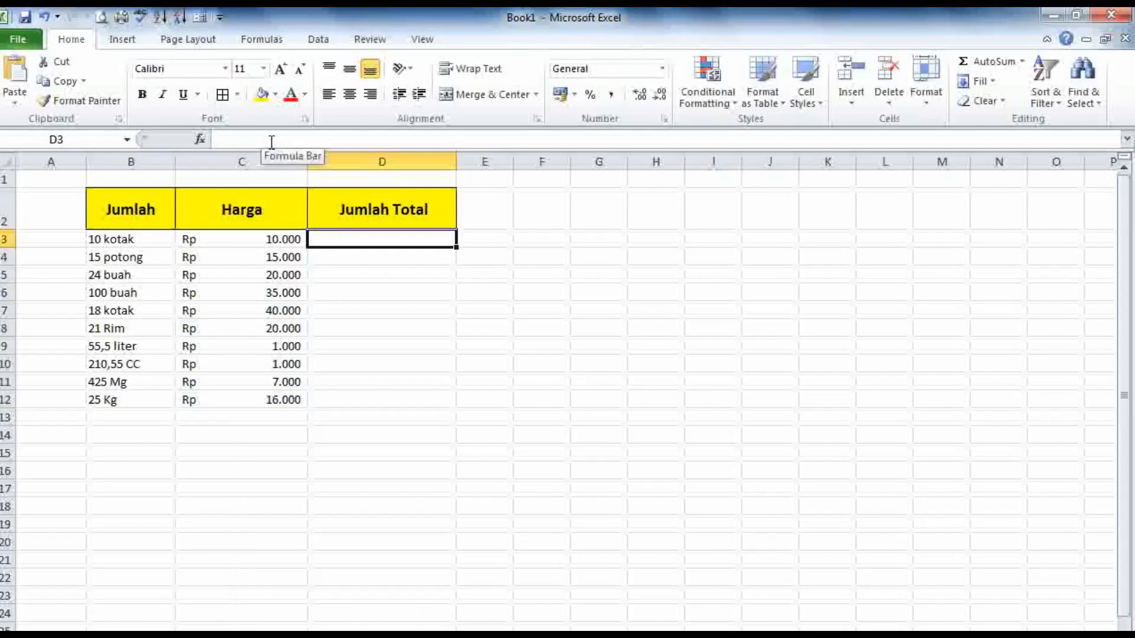
click(271, 140)
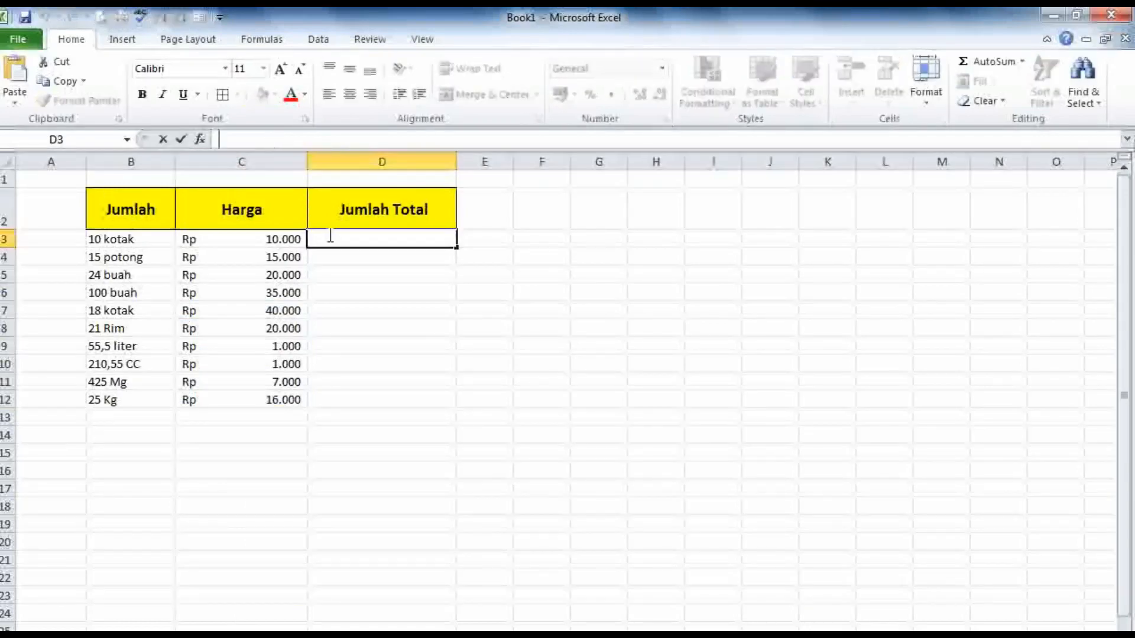
right_click(330, 236)
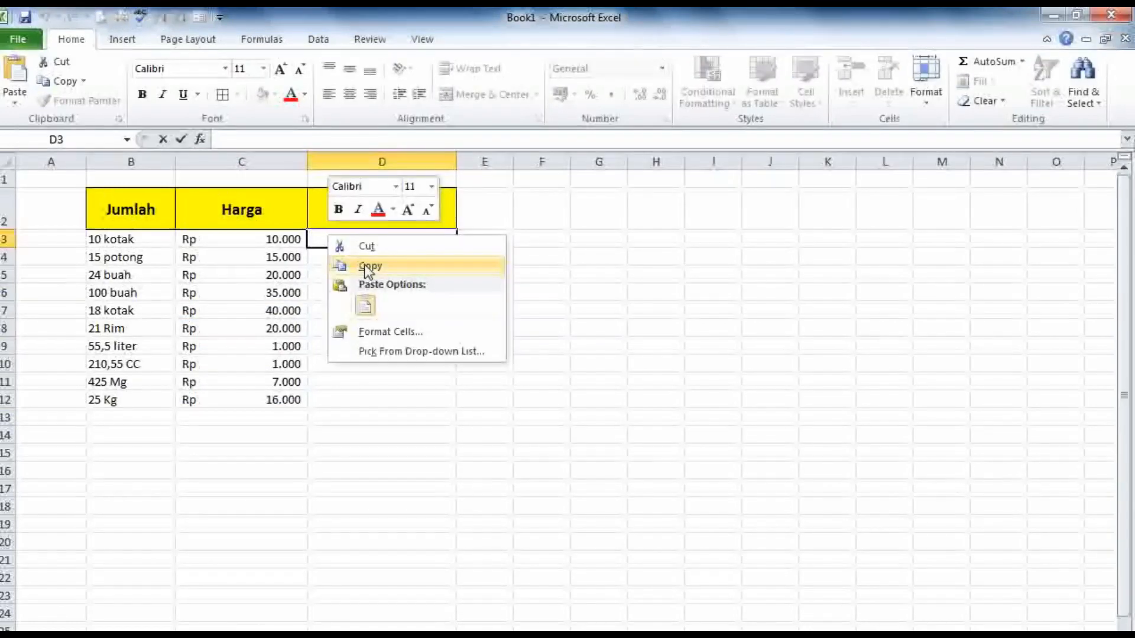
click(368, 301)
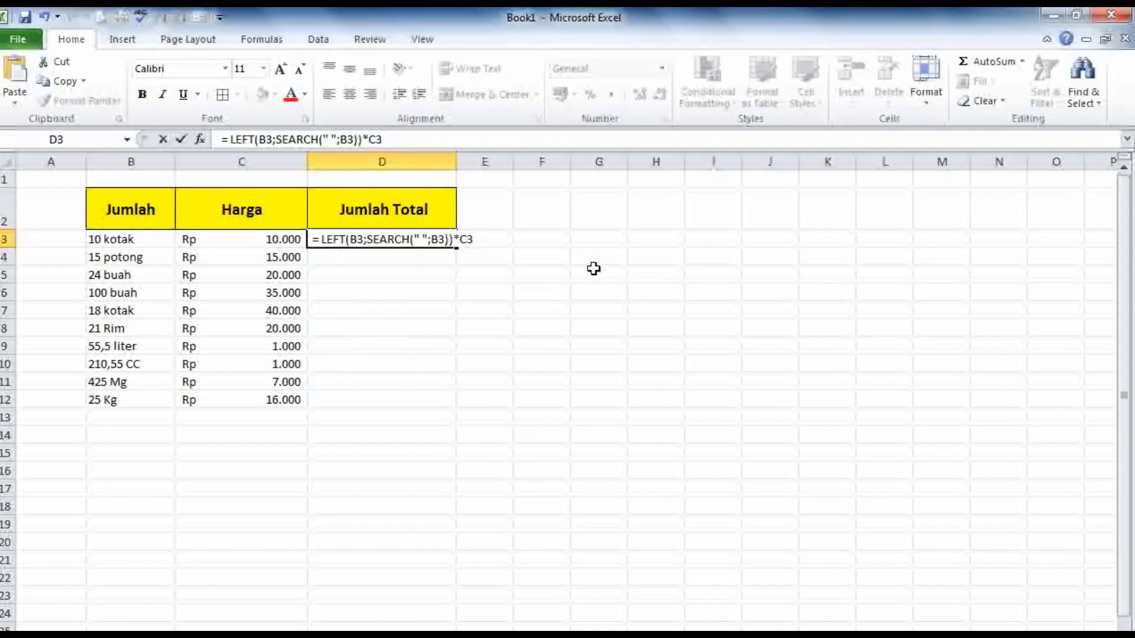
key(Return)
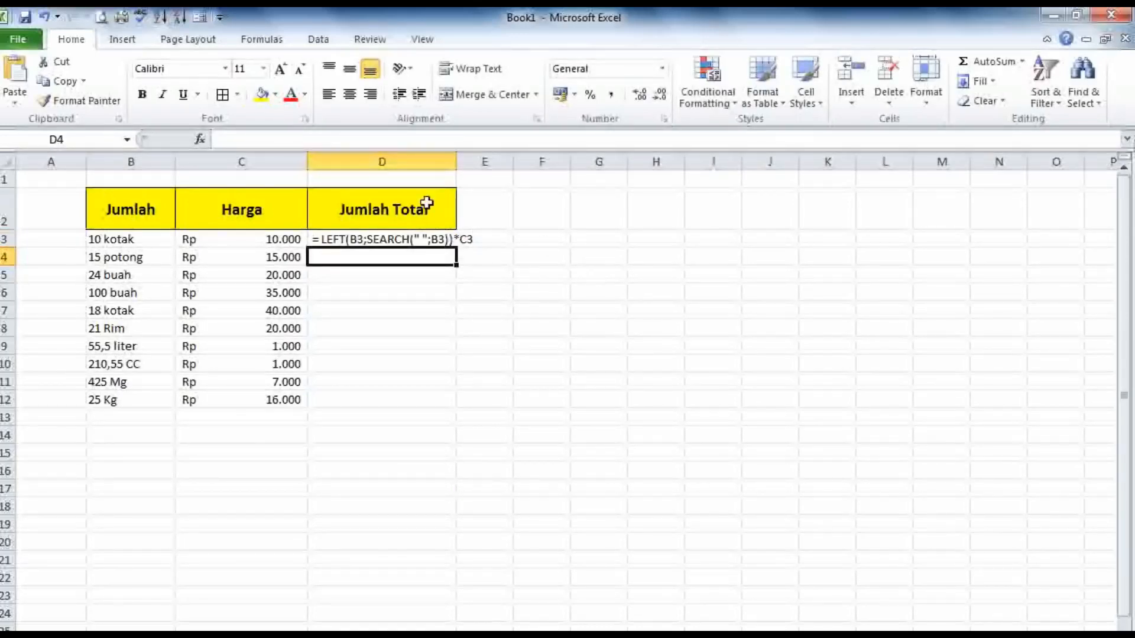
Step: Remove the space after the equals sign in the D3 formula
click(325, 240)
double_click(325, 240)
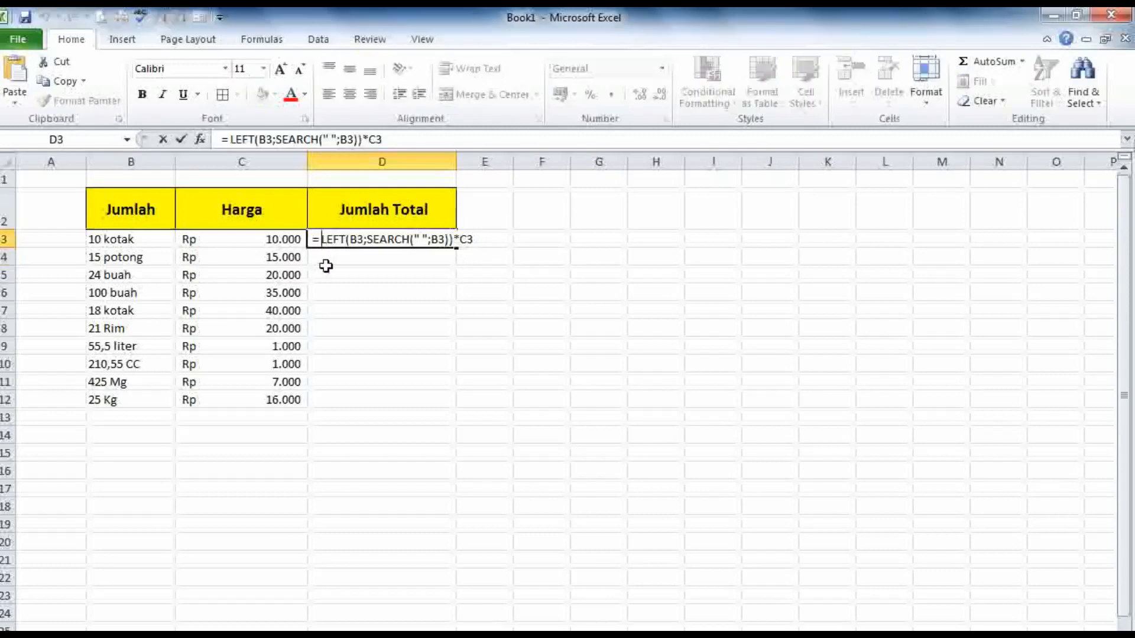
key(BackSpace)
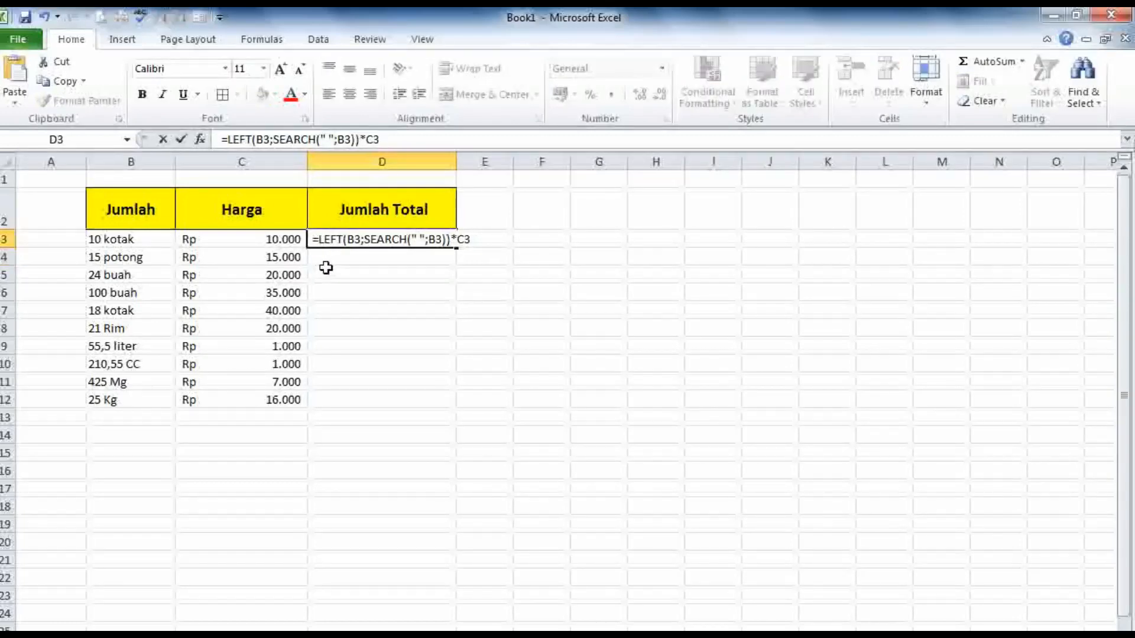
key(End)
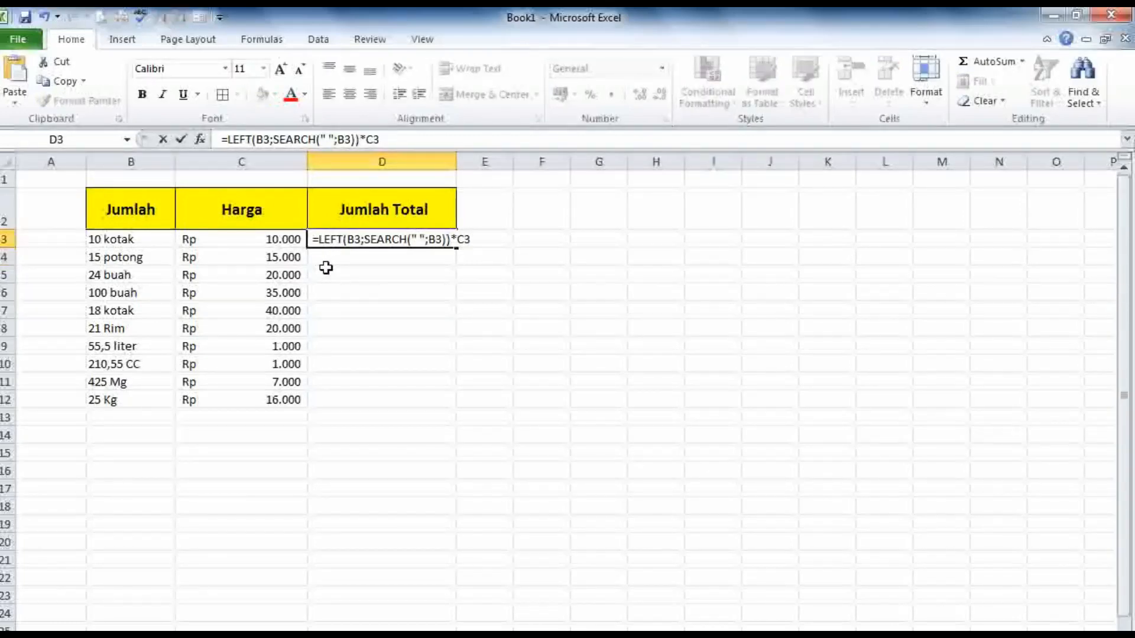
key(Return)
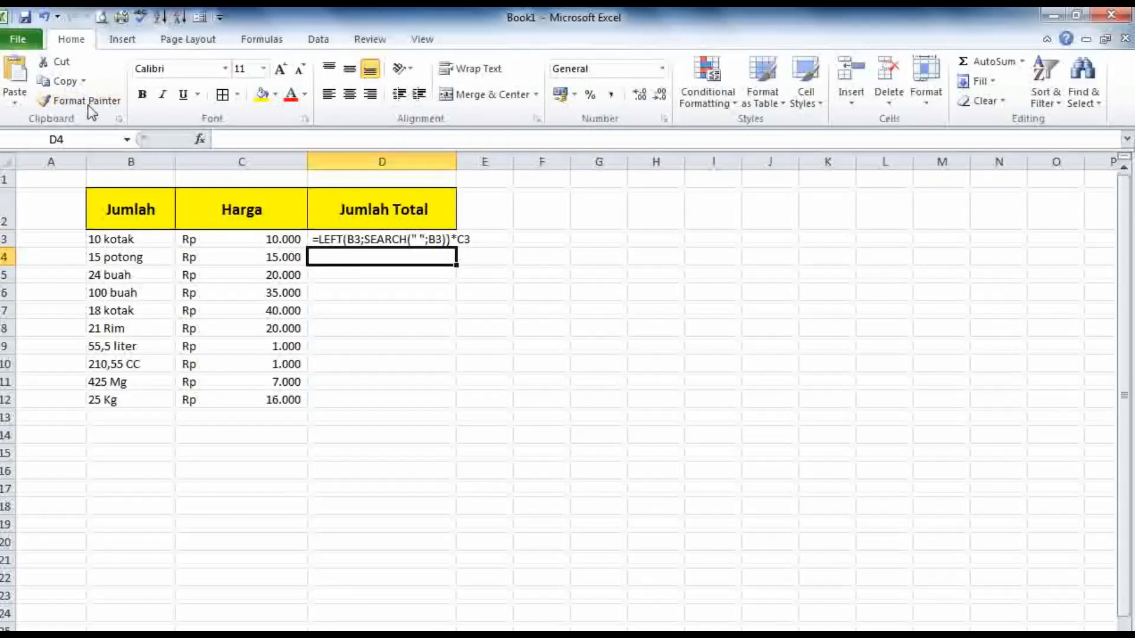
Step: Re-enter =LEFT(B3;SEARCH(" ";B3))*C3 in D3 as a calculating formula
key(Up)
key(F2)
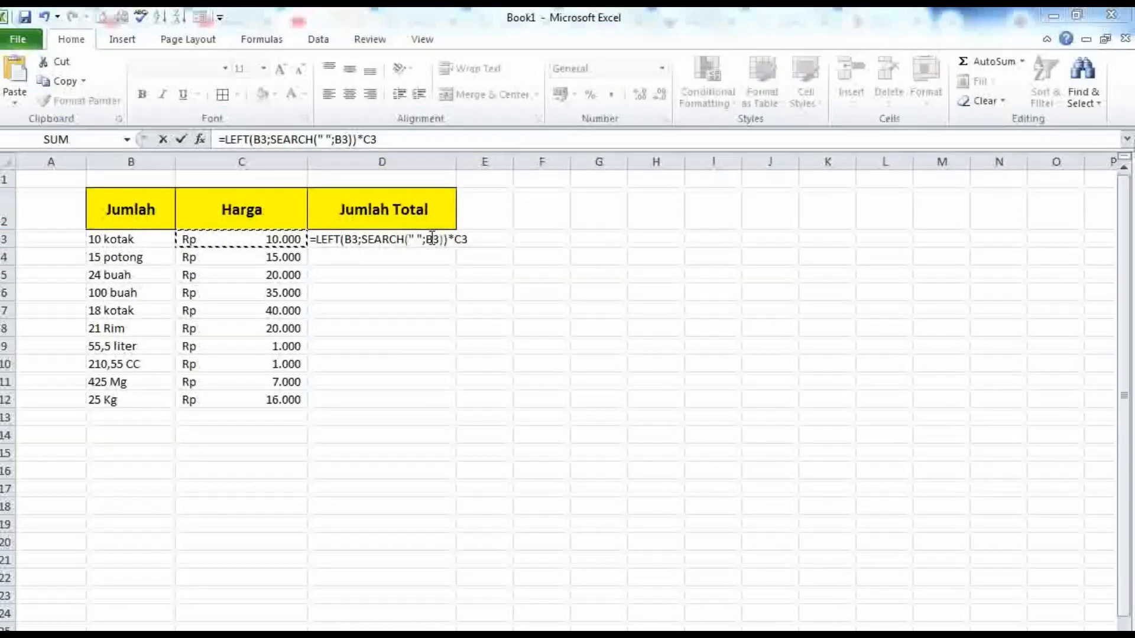
click(466, 242)
key(Return)
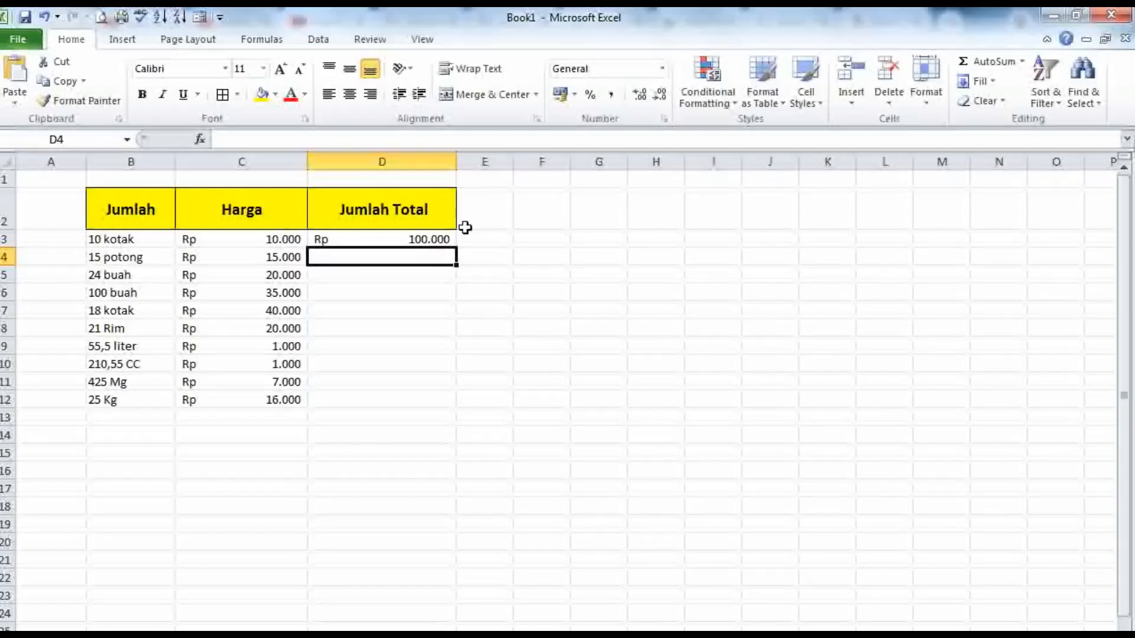
Step: Fill the D3 formula down through D12 and check the rows with decimal quantities
click(454, 241)
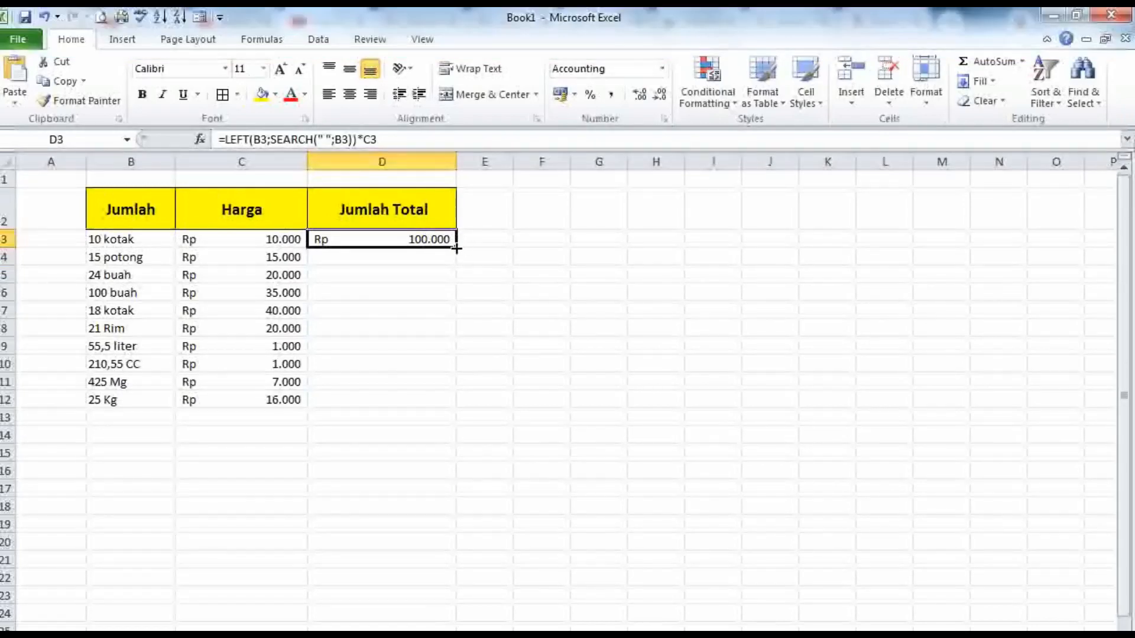
drag(456, 249, 455, 402)
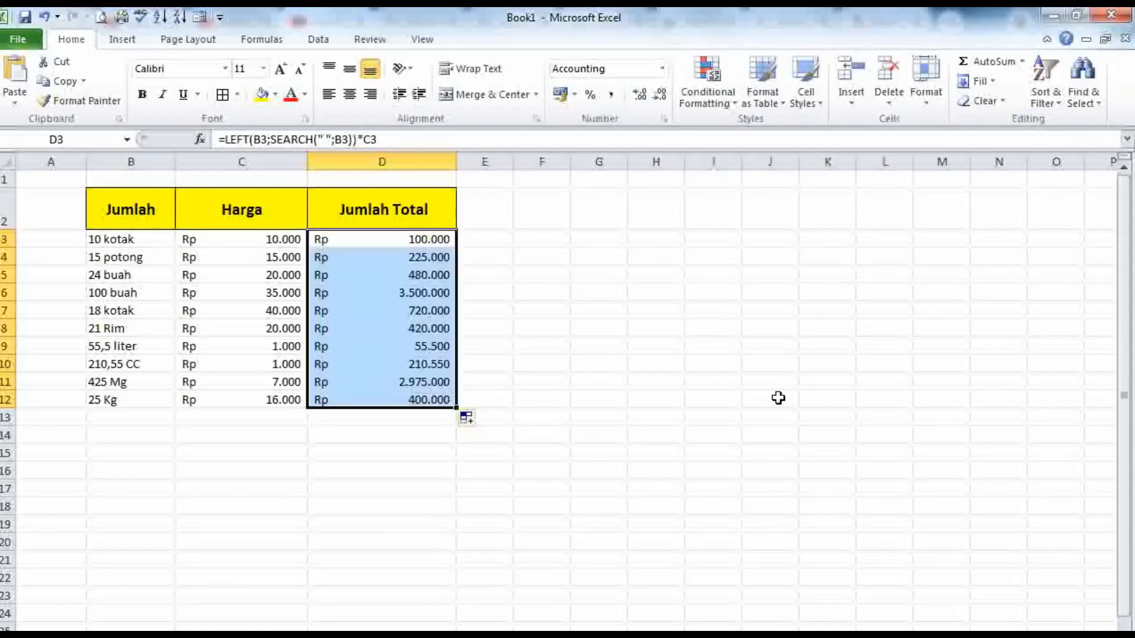
click(600, 447)
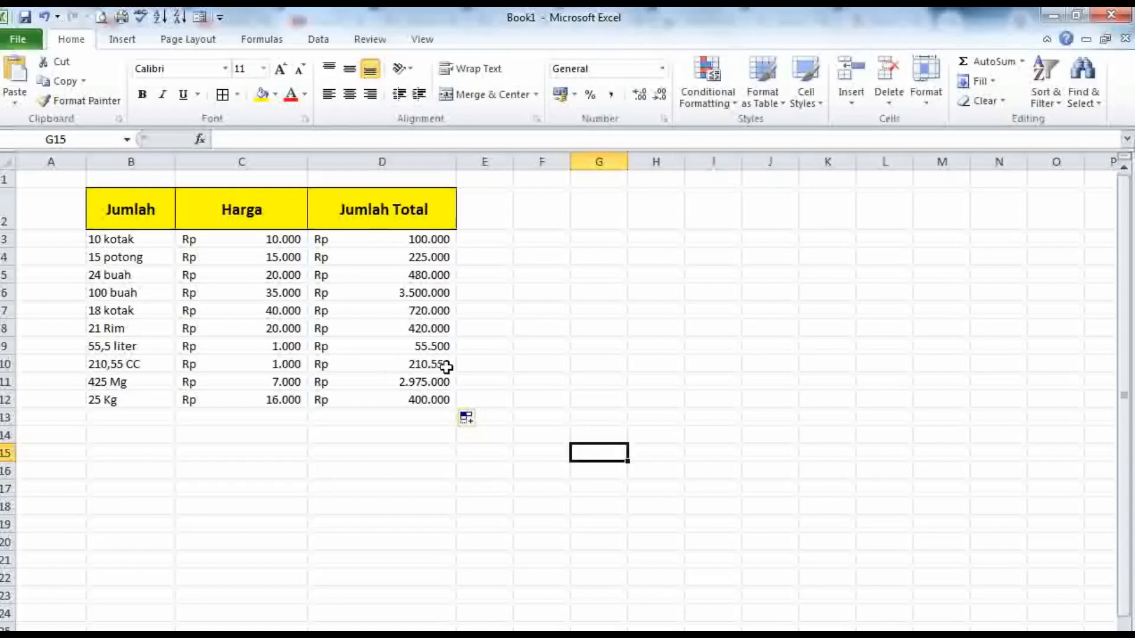
click(296, 368)
click(298, 346)
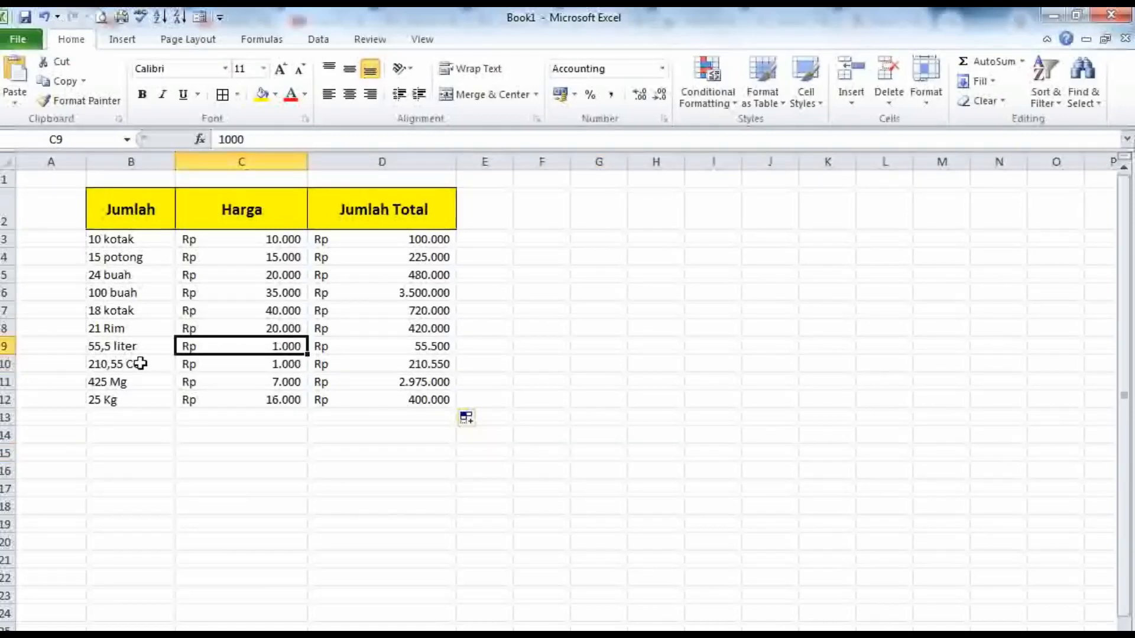
Step: Check the decimal commas in the Jumlah entries in B9 and B10 and the total formula in D9
click(98, 348)
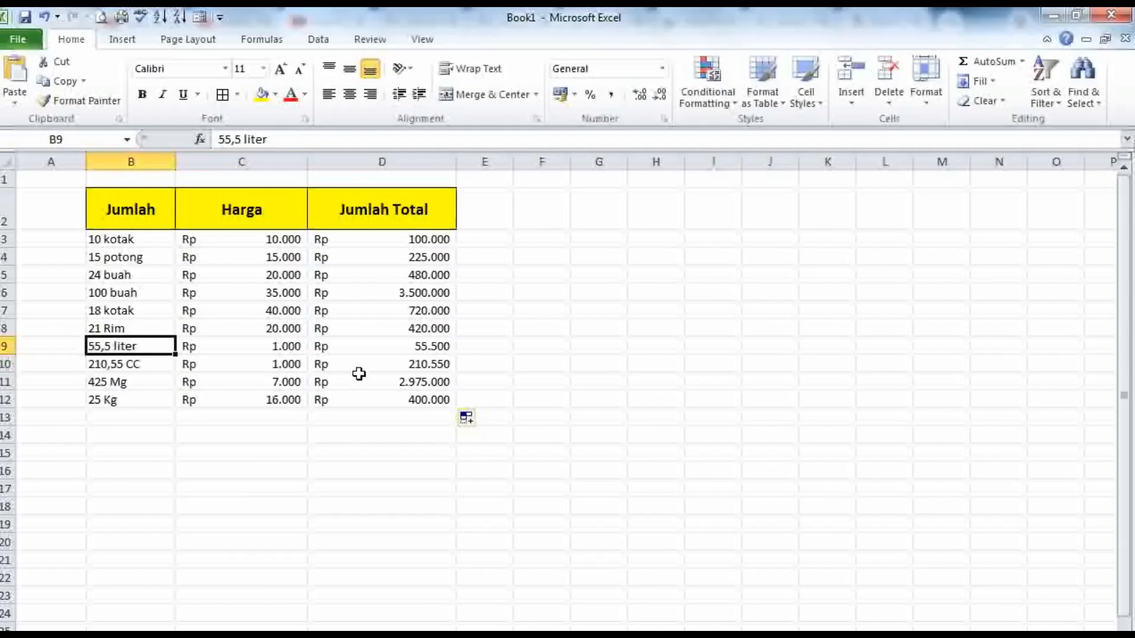
click(423, 351)
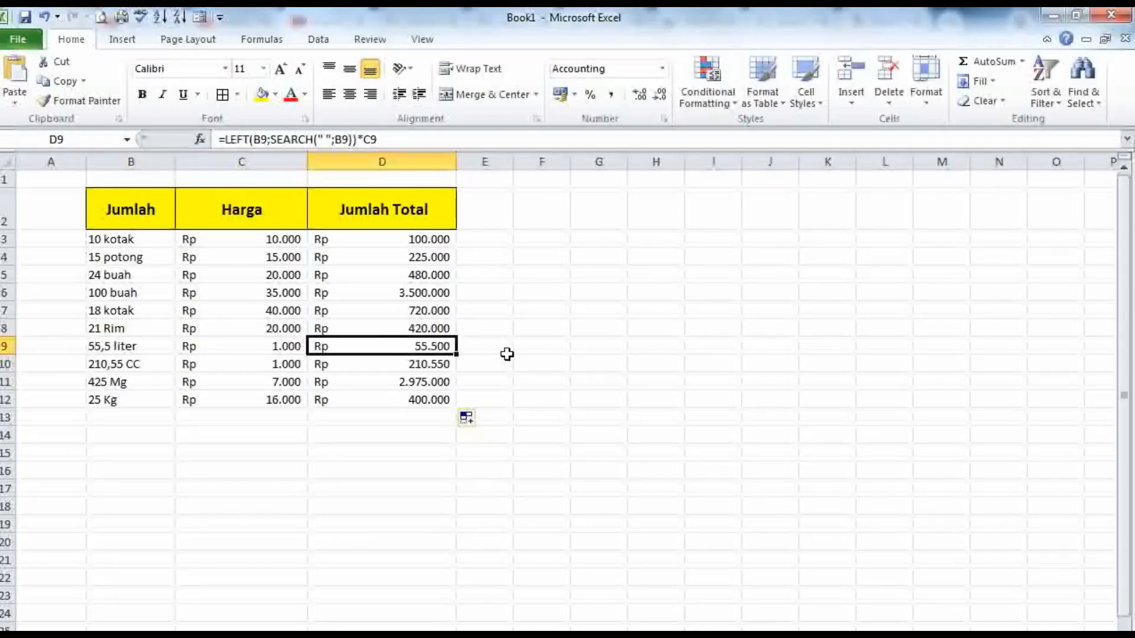
click(110, 346)
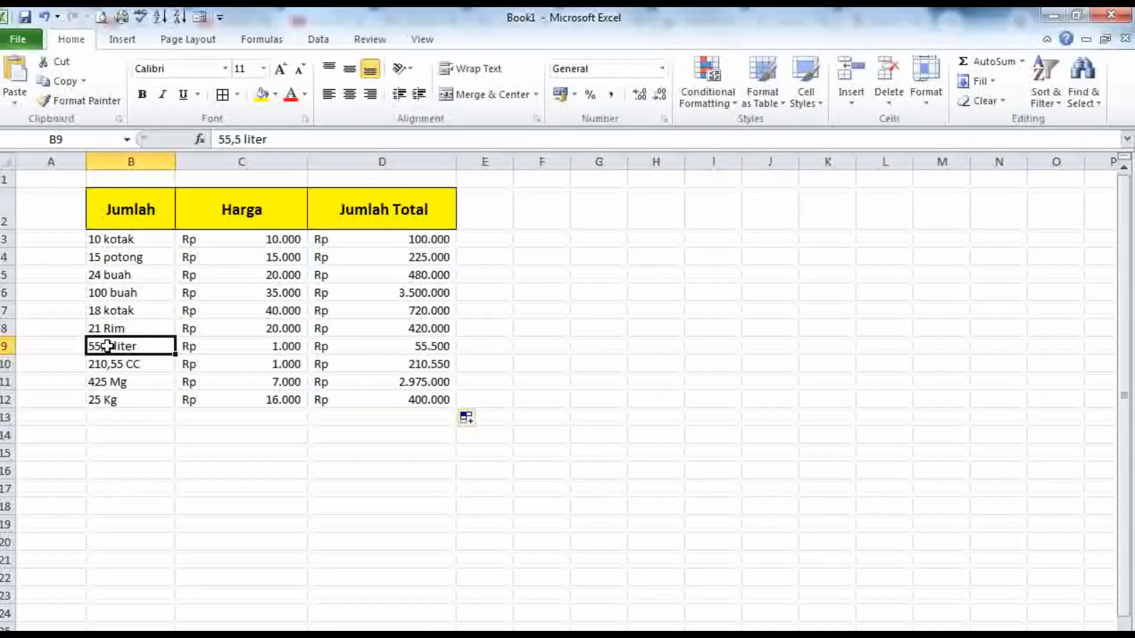
double_click(106, 346)
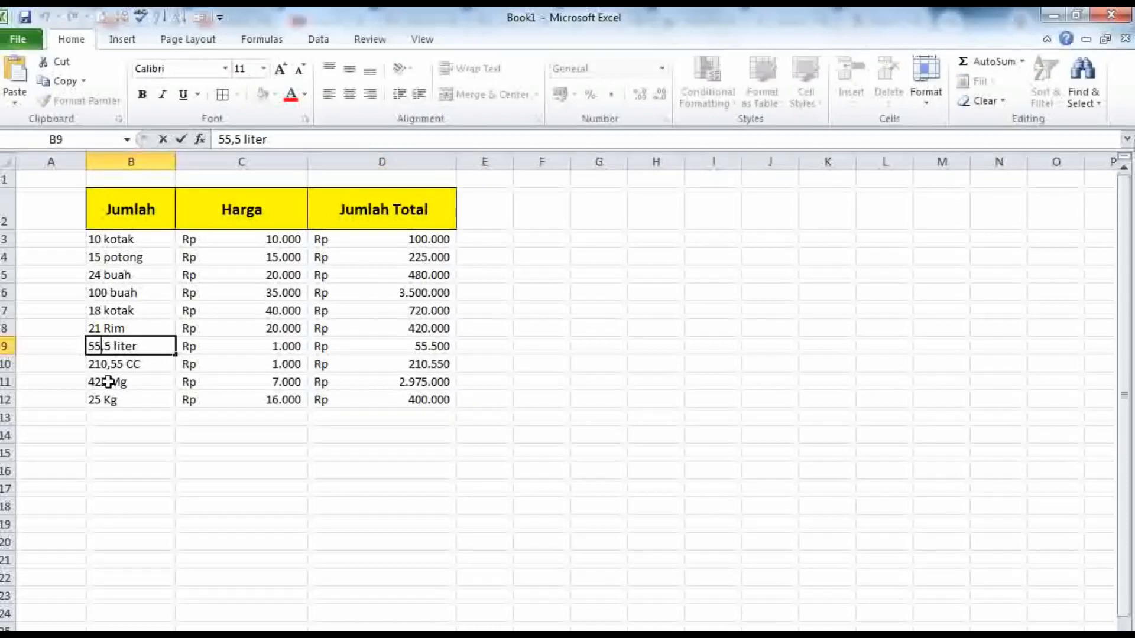
click(112, 365)
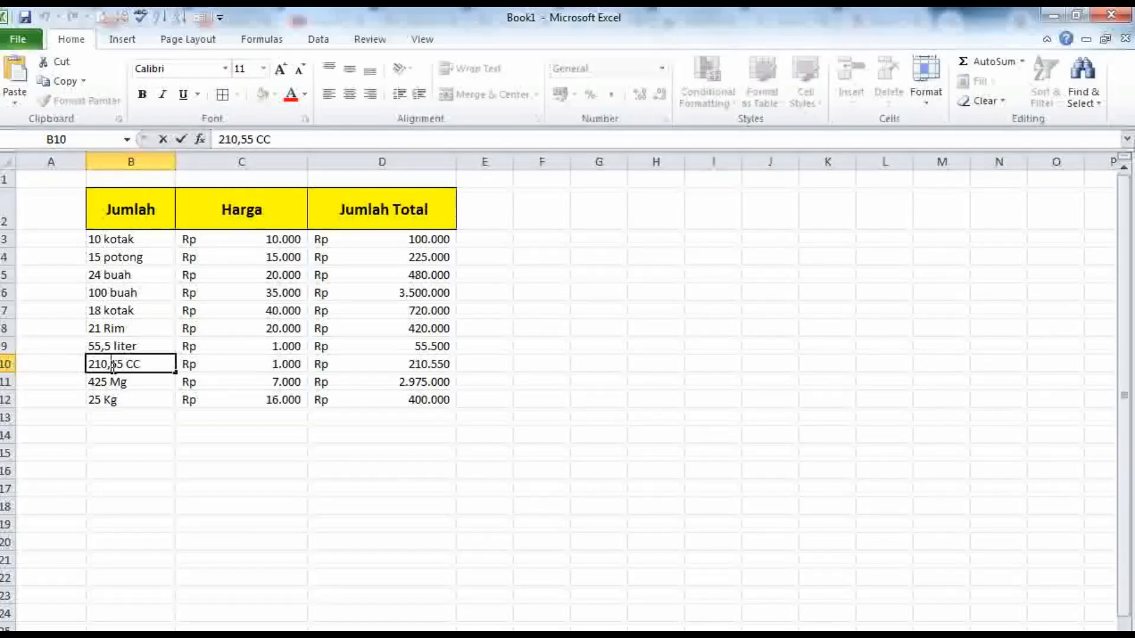
Step: Enter 1,000000 in cell C15 as a test of the comma as separator
click(238, 450)
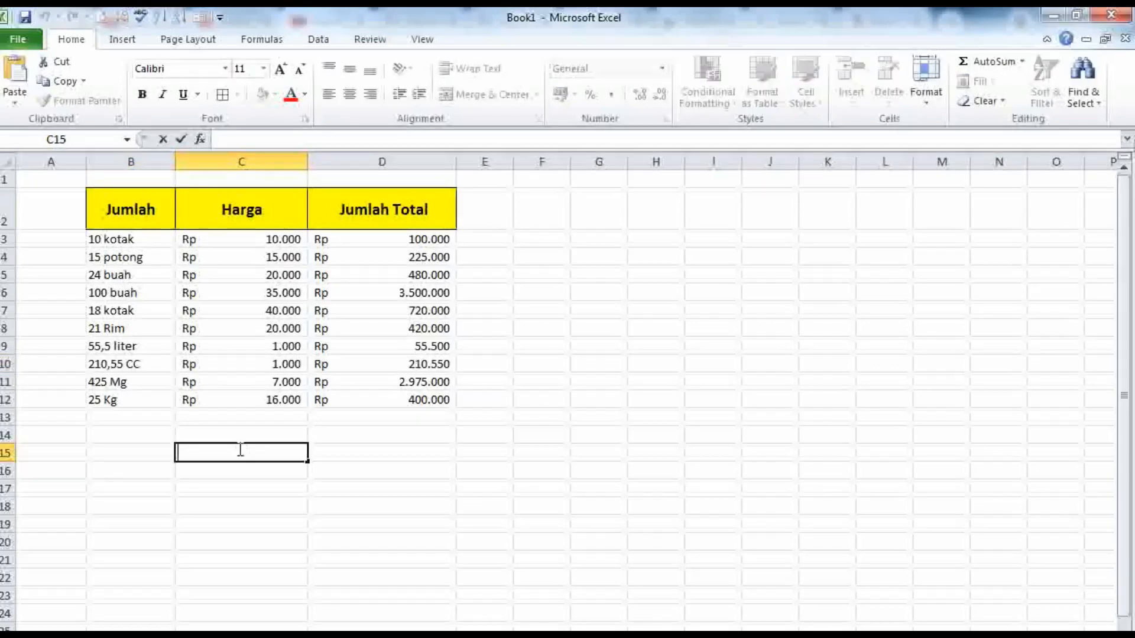
text(1000)
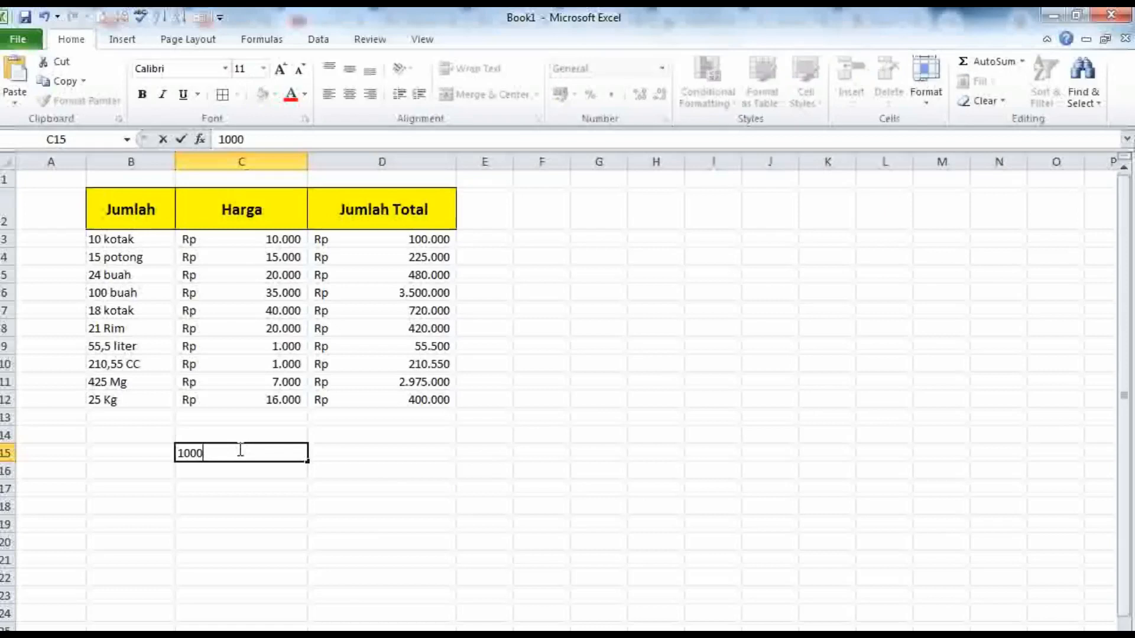
text(000)
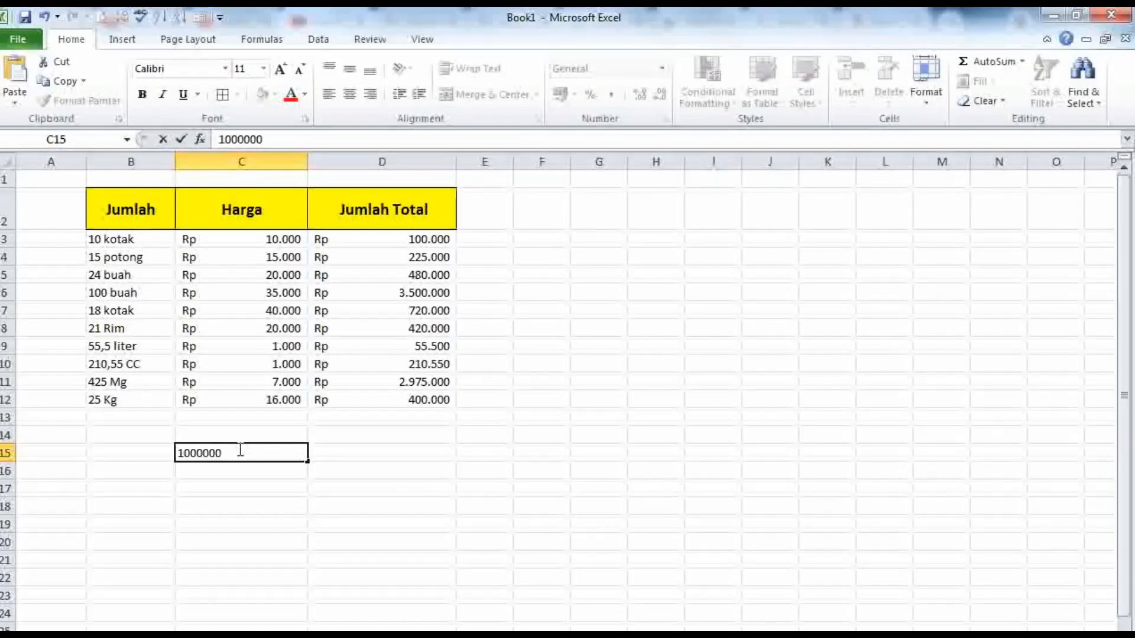
click(183, 450)
text(,)
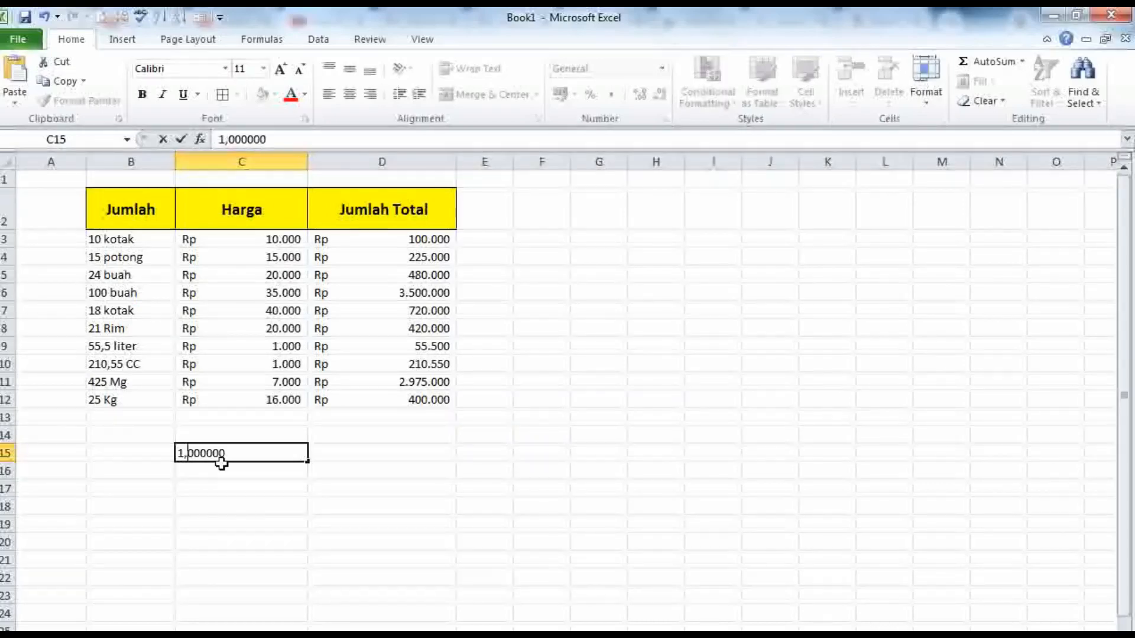
key(Return)
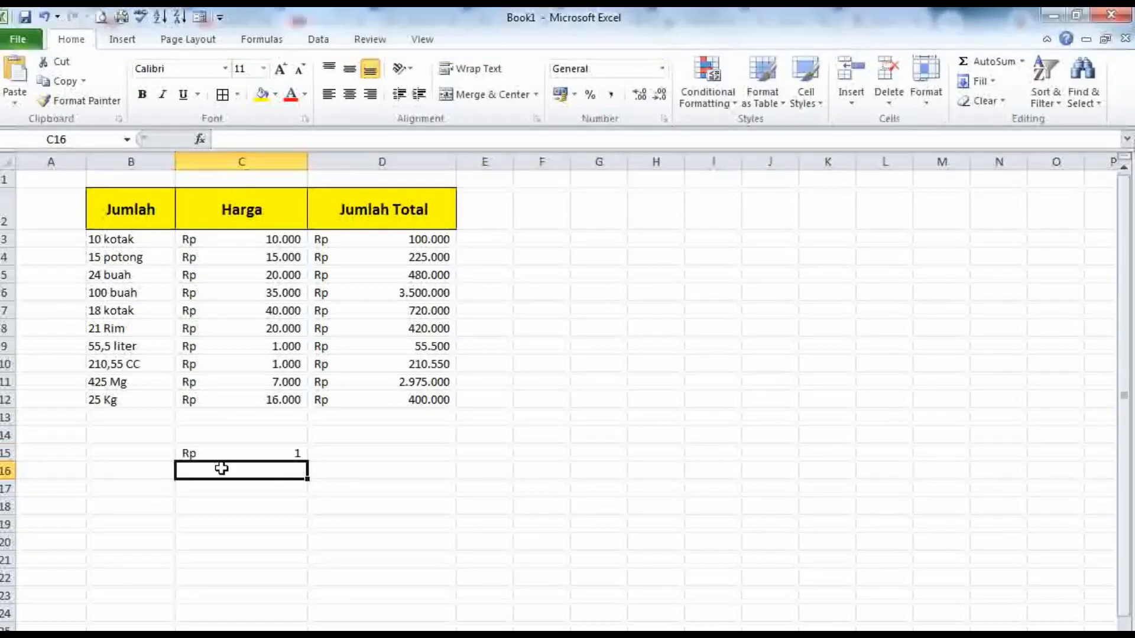
Step: Enter 1.000000 in cell C16 as a test of the period as separator
double_click(222, 468)
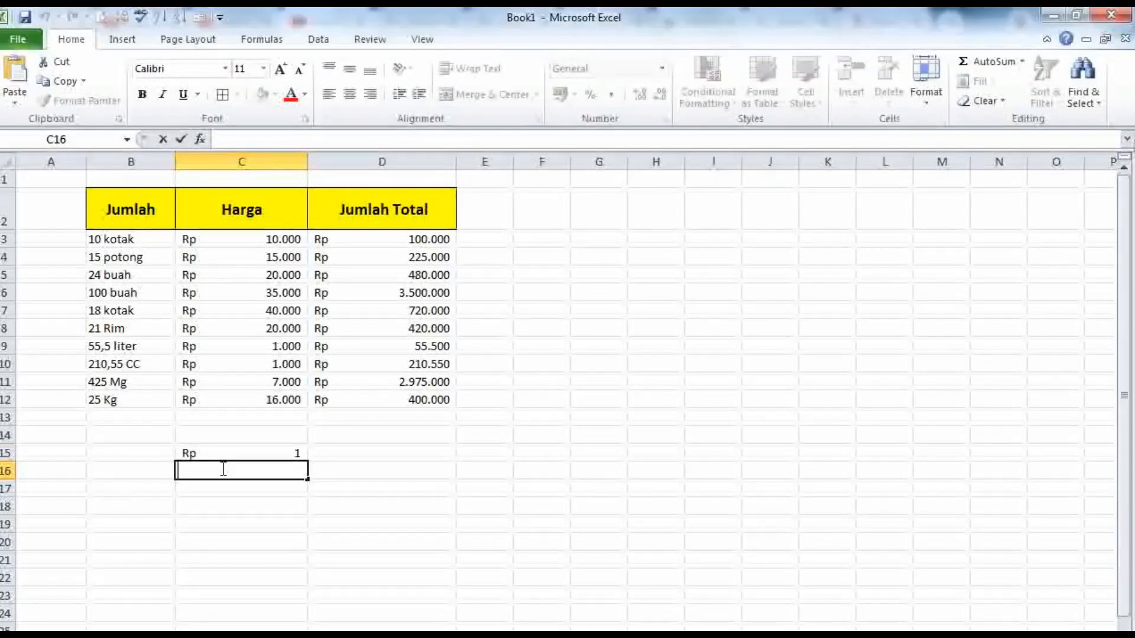
text(1000000)
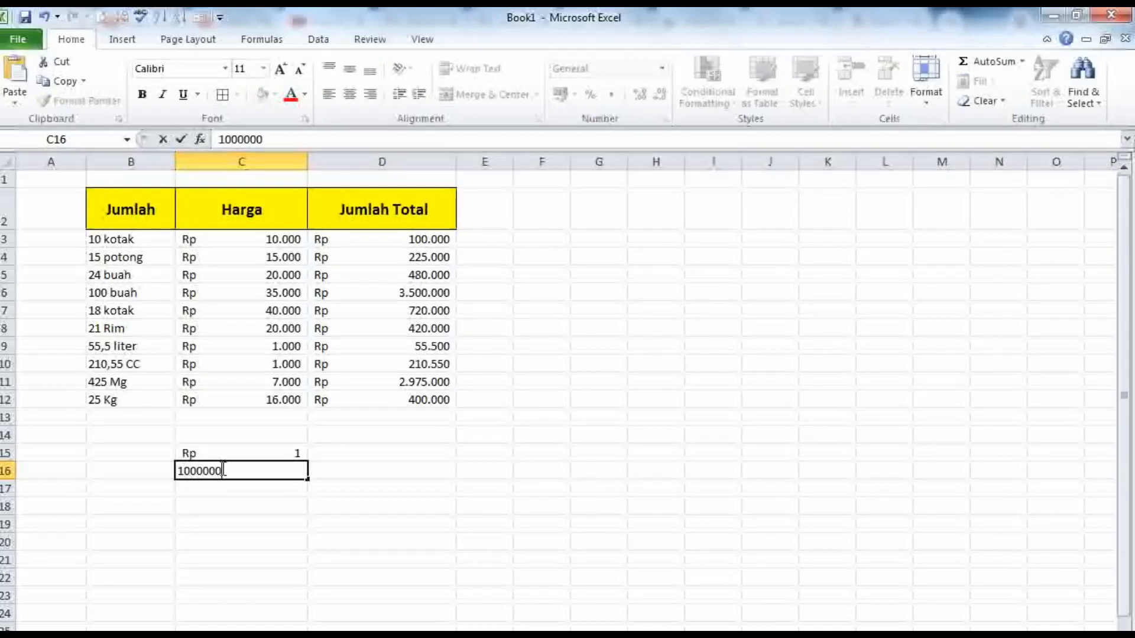
click(185, 475)
text(.)
key(Return)
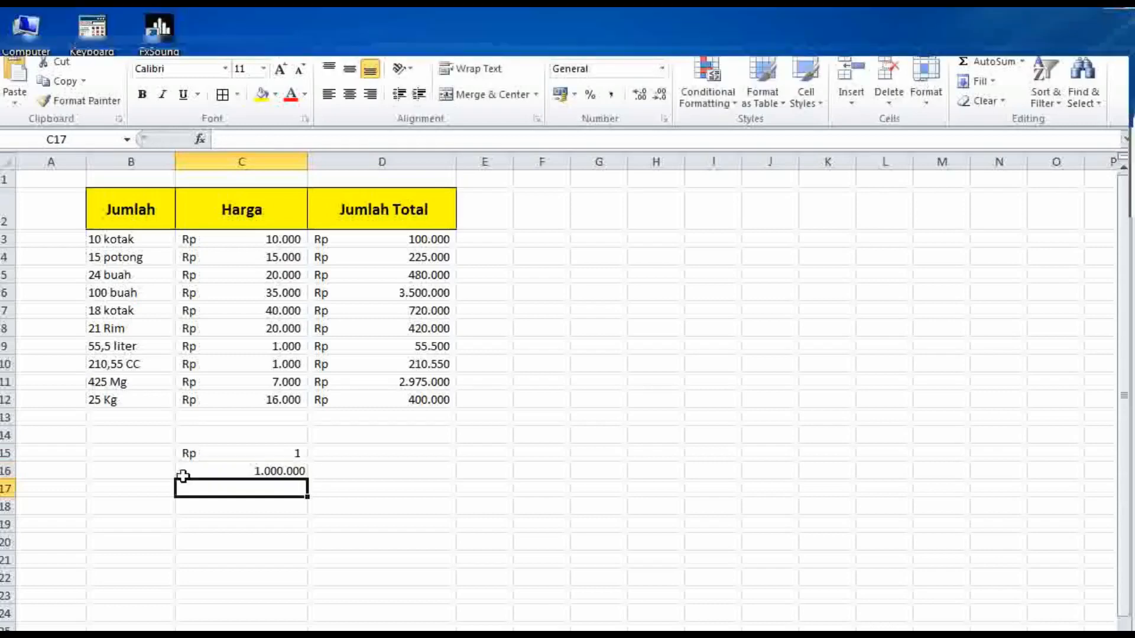
Step: Compare the stored values of test cells C15 and C16 with the decimal quantities in B9 and B10 and the price in C9
click(295, 471)
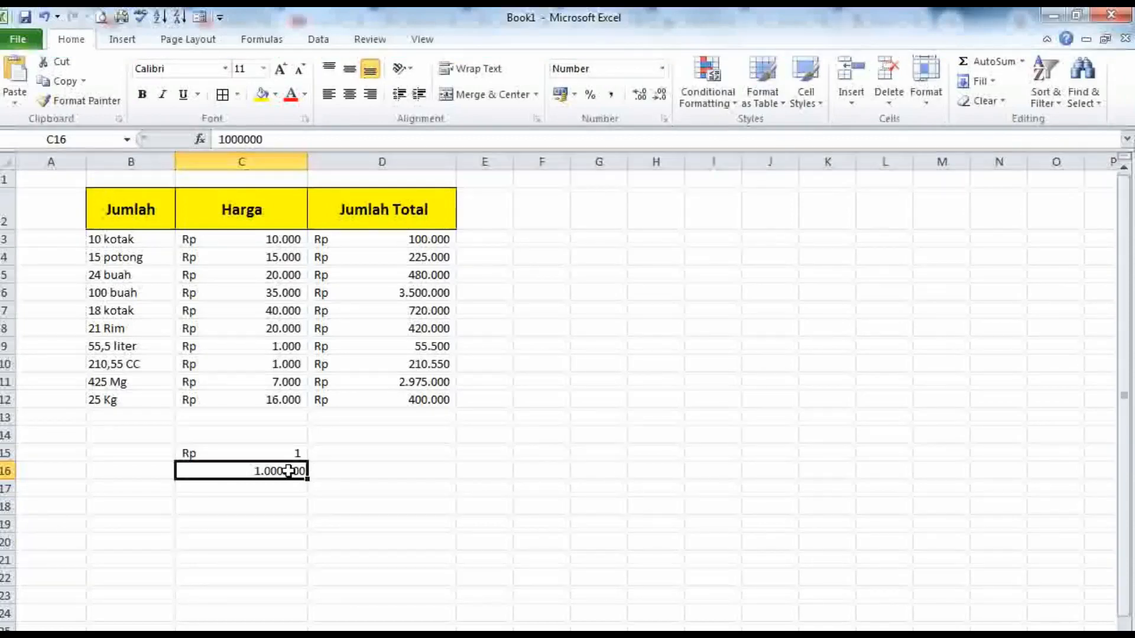
click(286, 456)
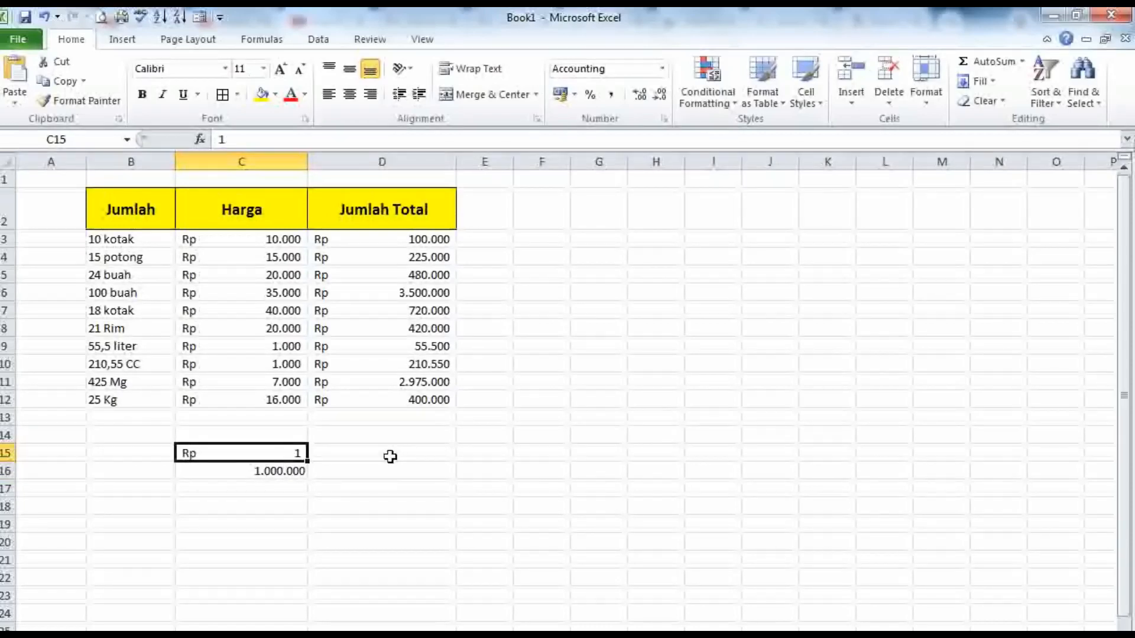
double_click(112, 367)
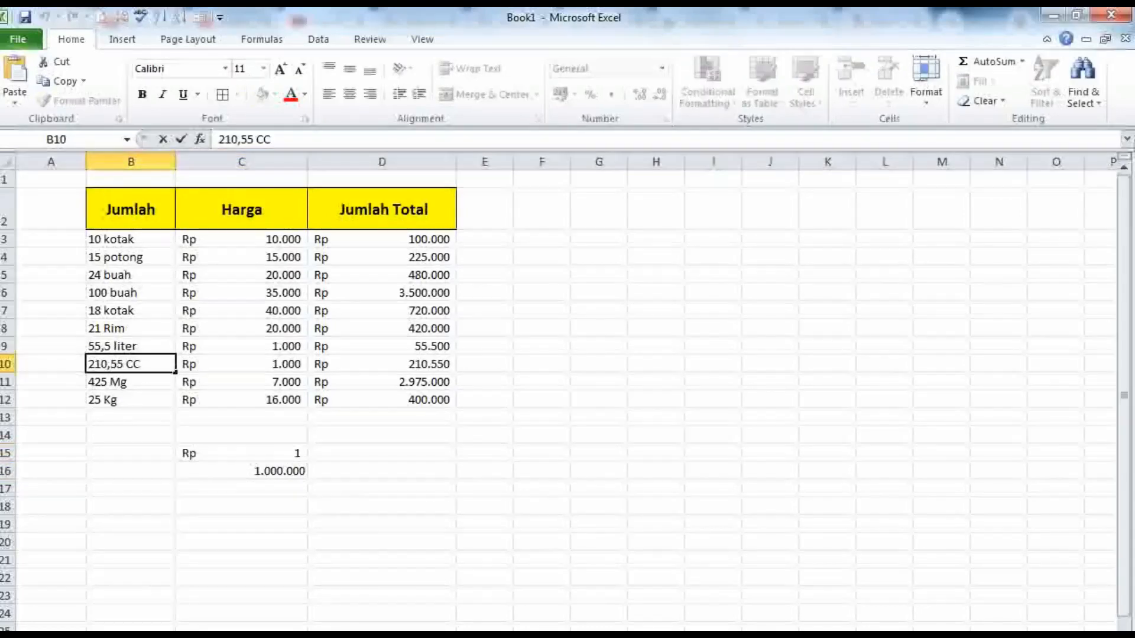
click(107, 348)
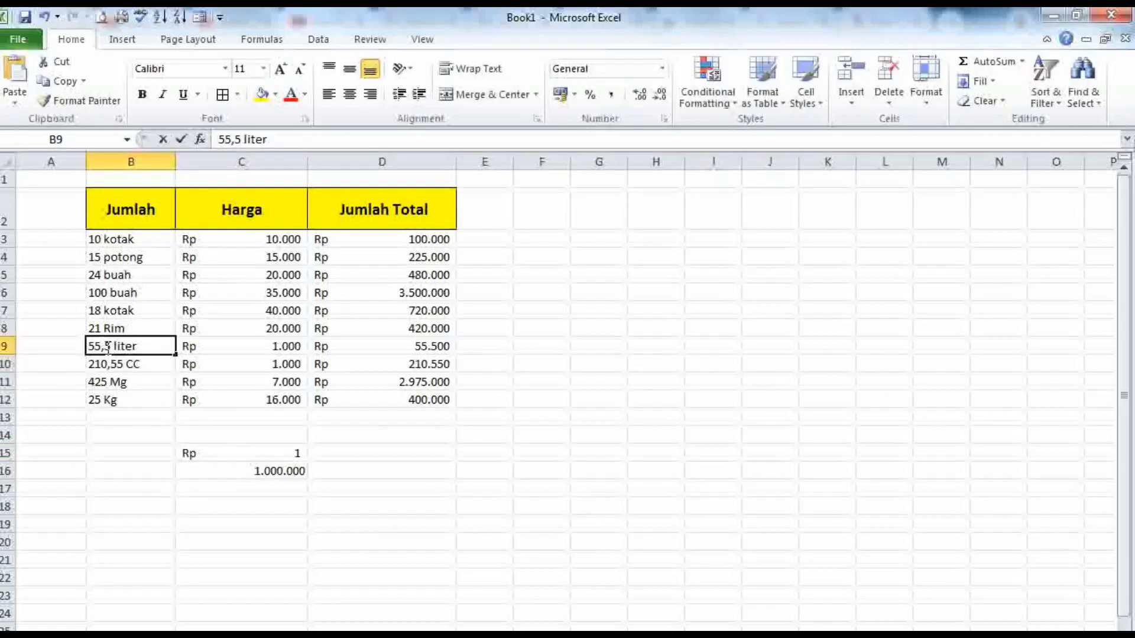
click(277, 349)
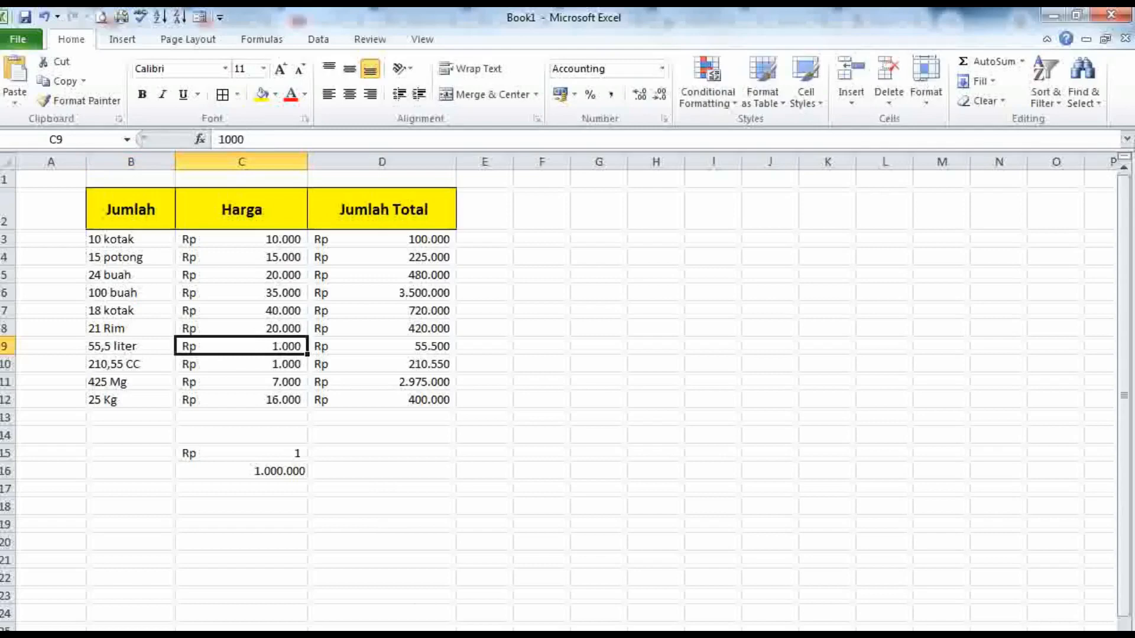
click(298, 479)
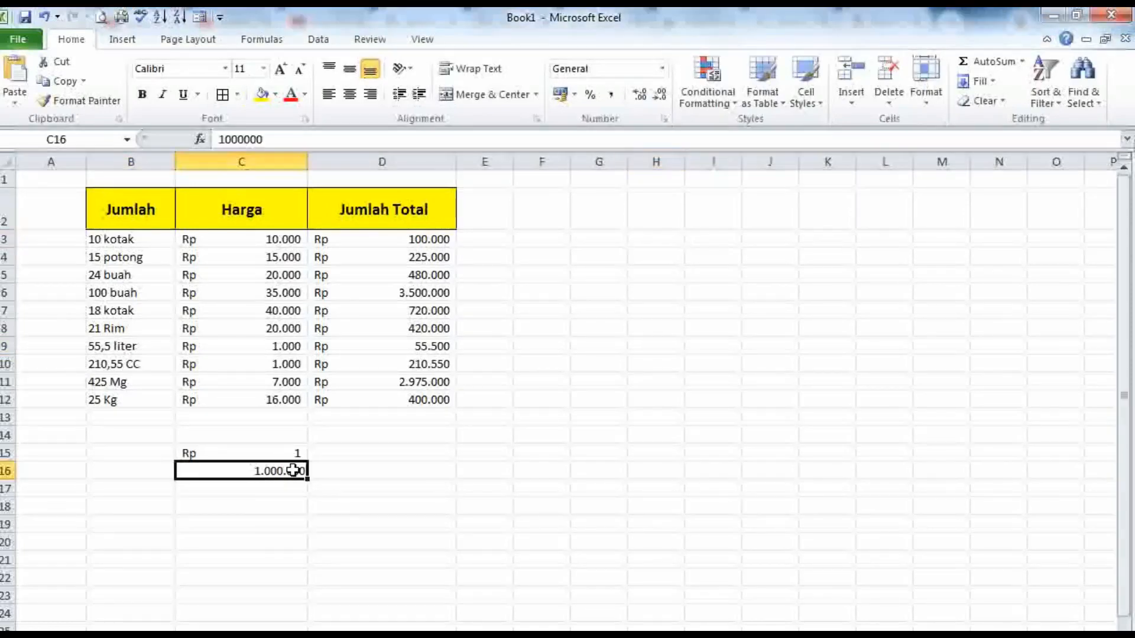
click(294, 472)
Step: Inspect the decimal and thousands separators in the advanced Excel options by briefly disabling Use system separators, and leave the options without saving
click(23, 40)
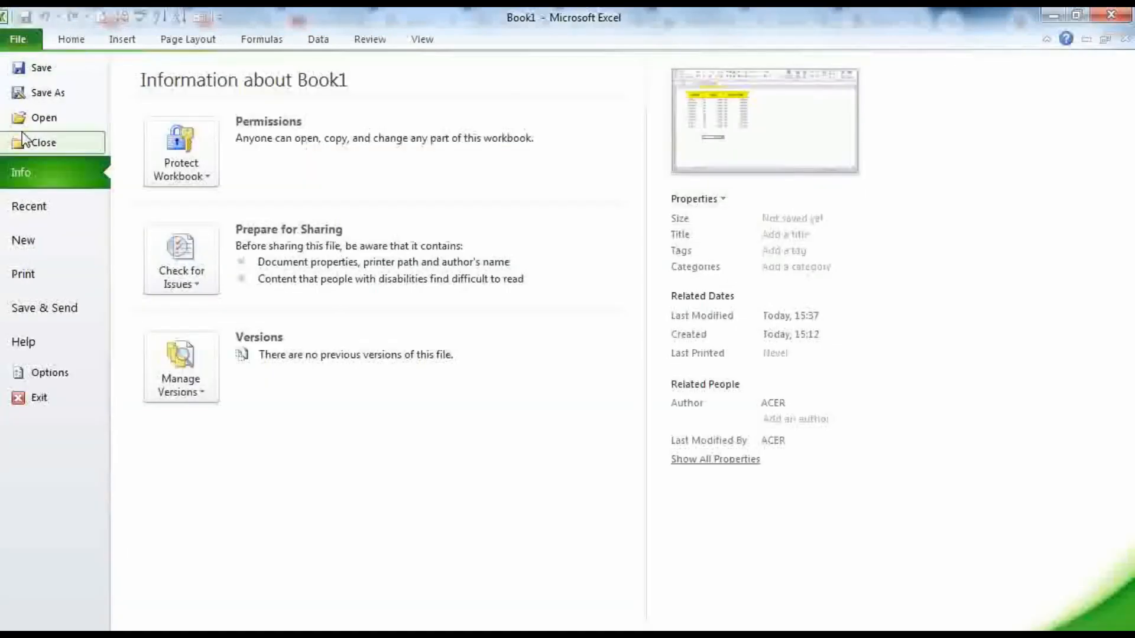
click(20, 41)
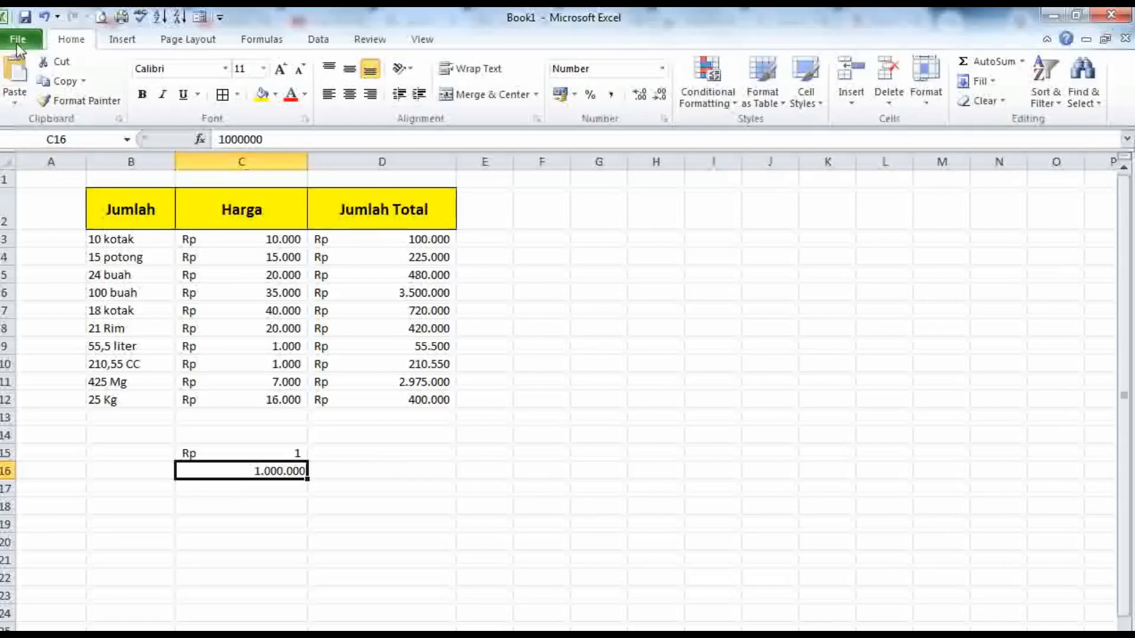
click(17, 41)
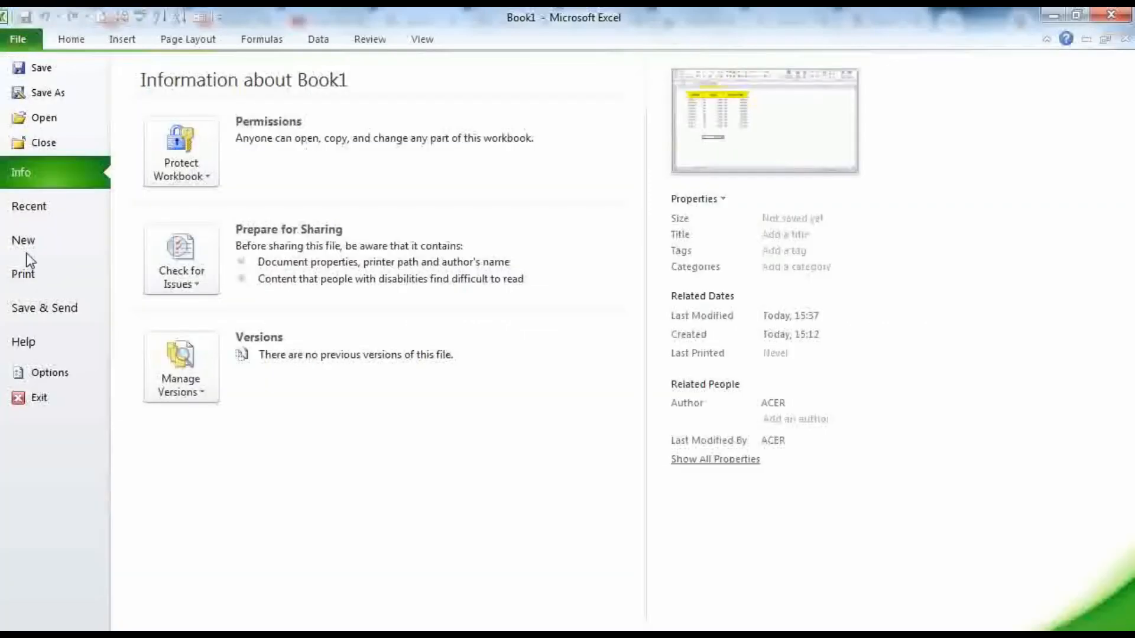
click(45, 371)
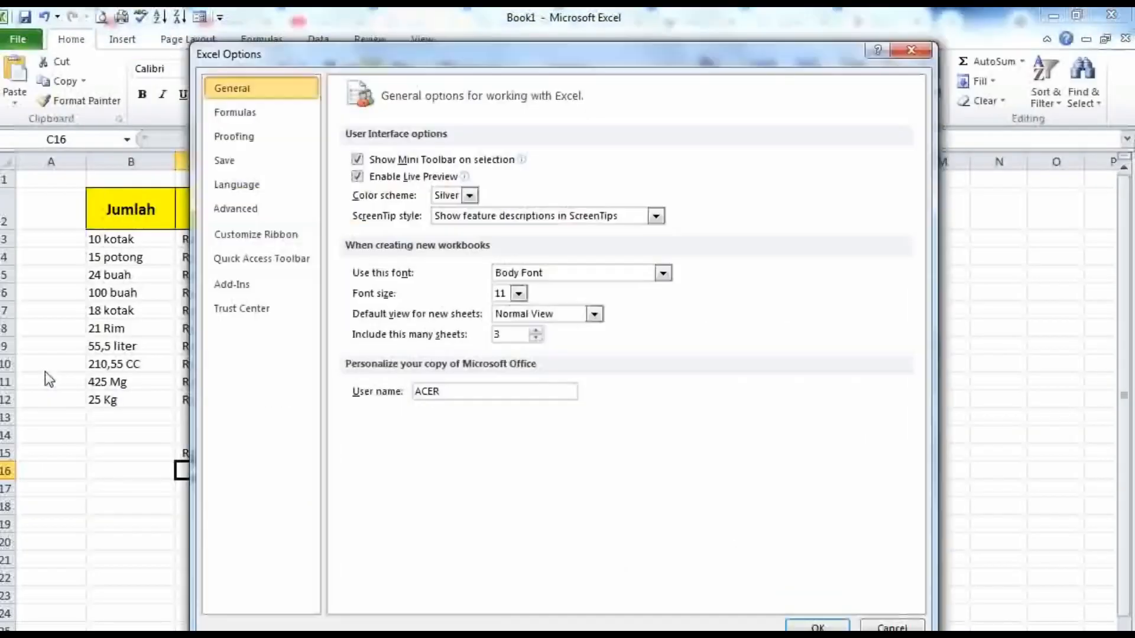
click(247, 210)
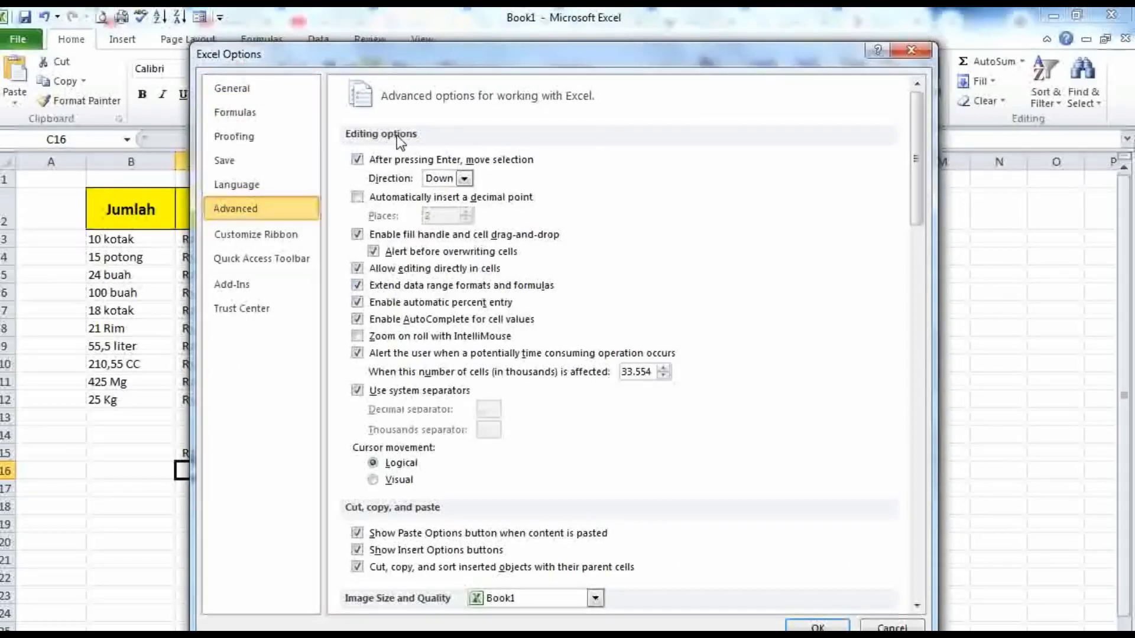
click(358, 391)
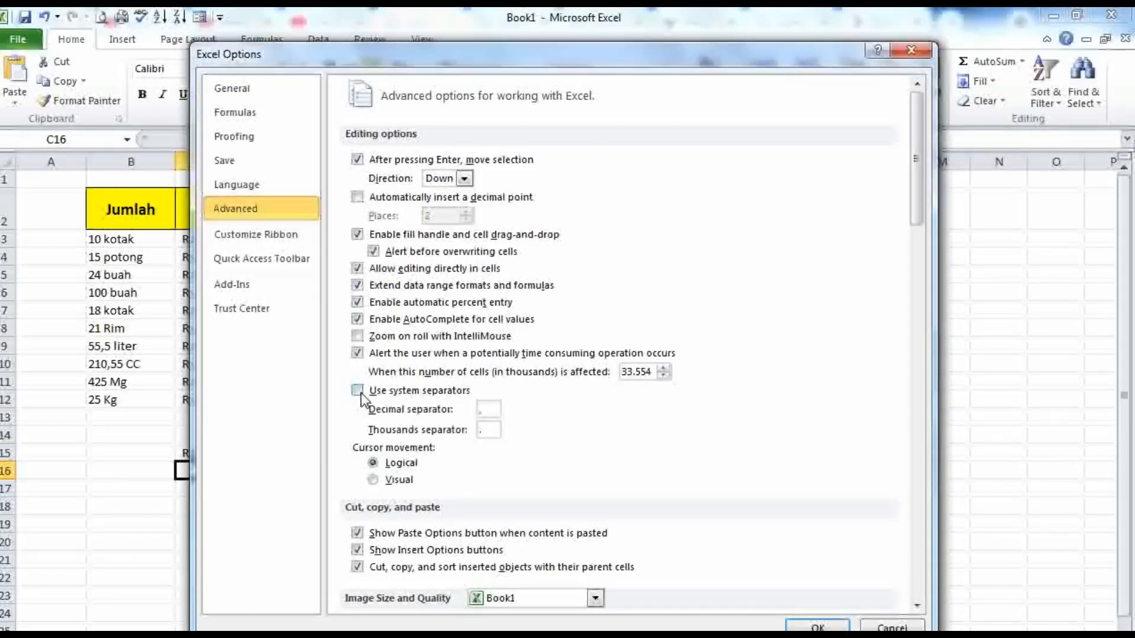
click(494, 409)
click(487, 428)
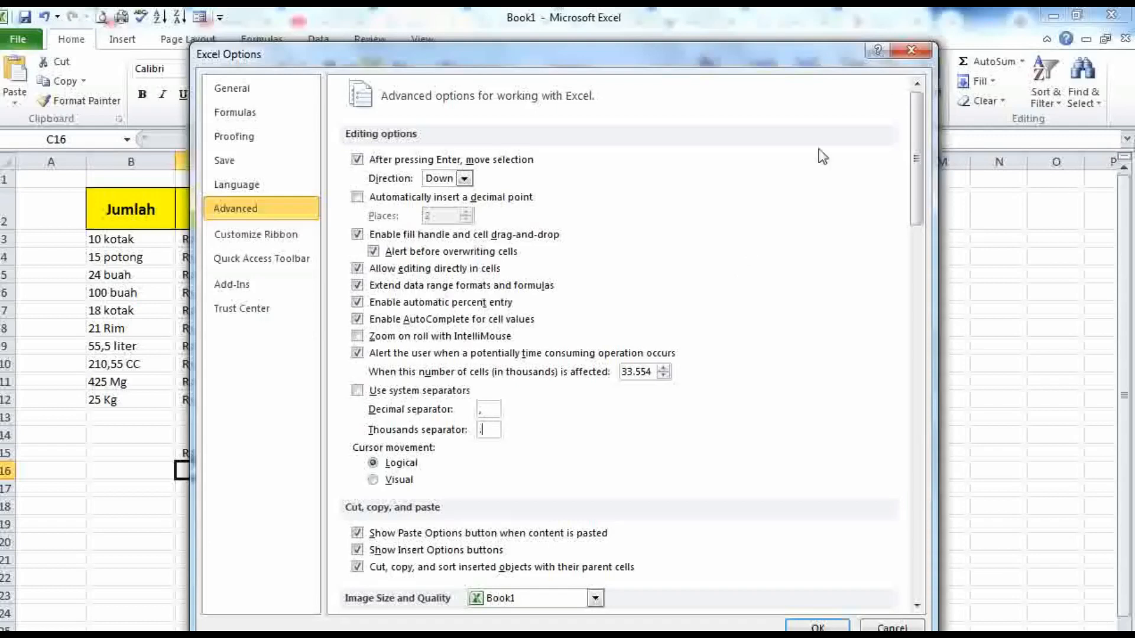
click(910, 52)
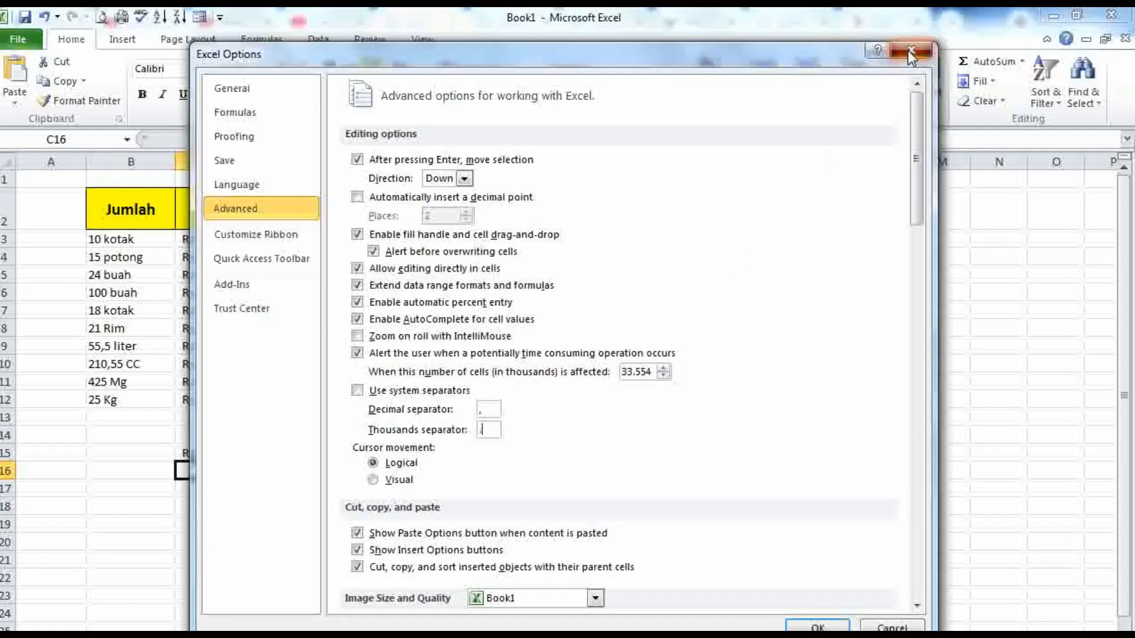
click(357, 390)
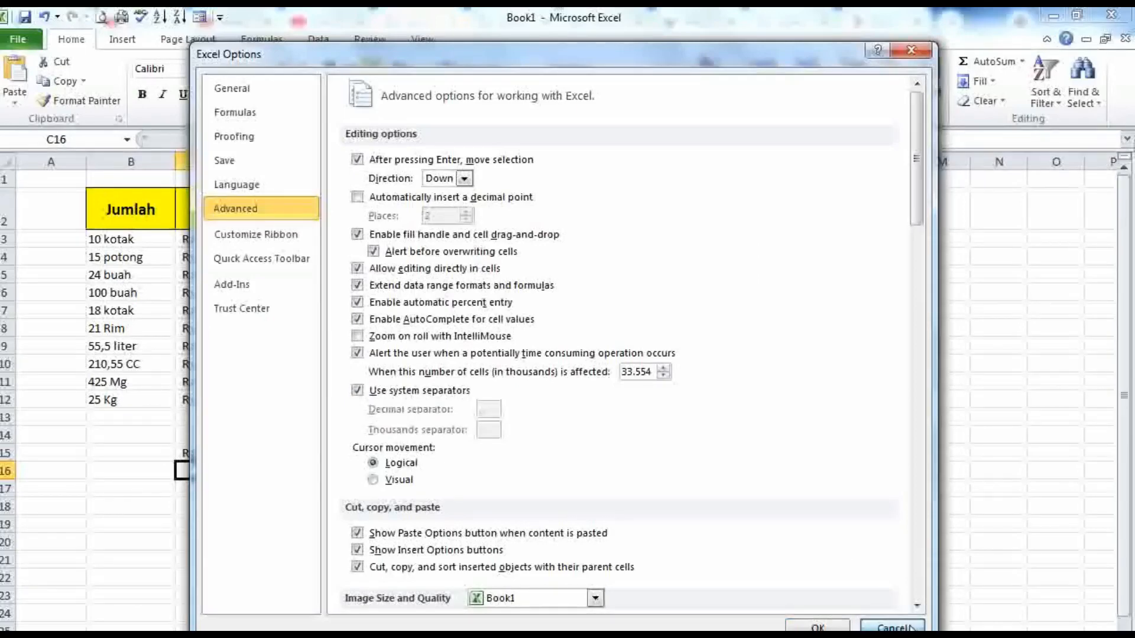
click(911, 628)
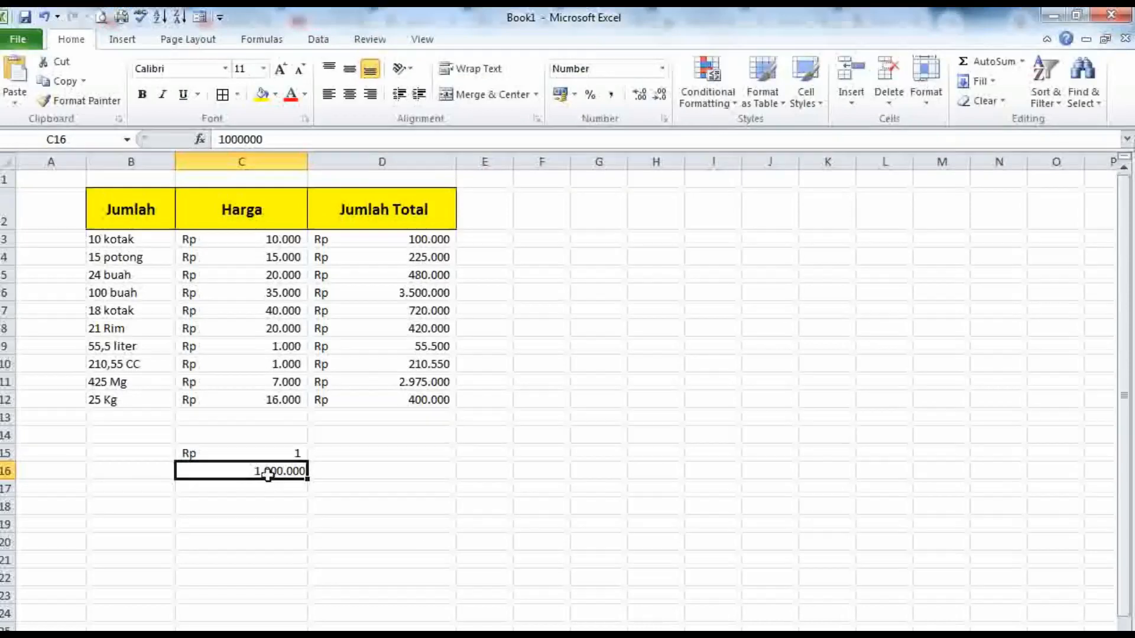
Step: Recheck the decimal and thousands separators in the advanced Excel options by briefly disabling Use system separators, and accept the options with it re-enabled
click(305, 455)
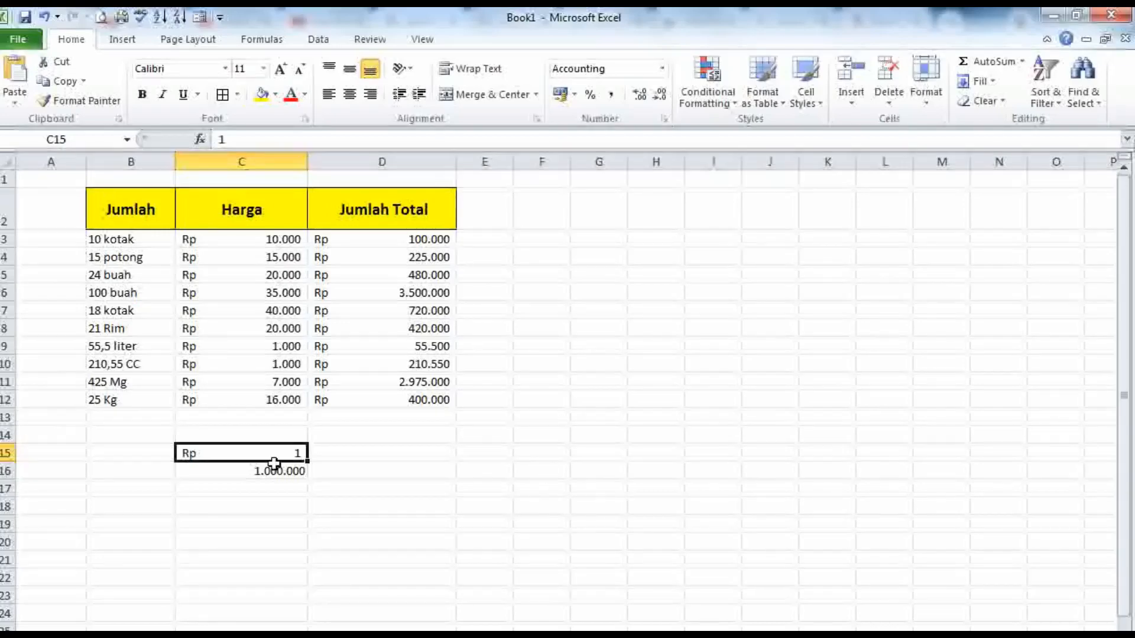
click(18, 40)
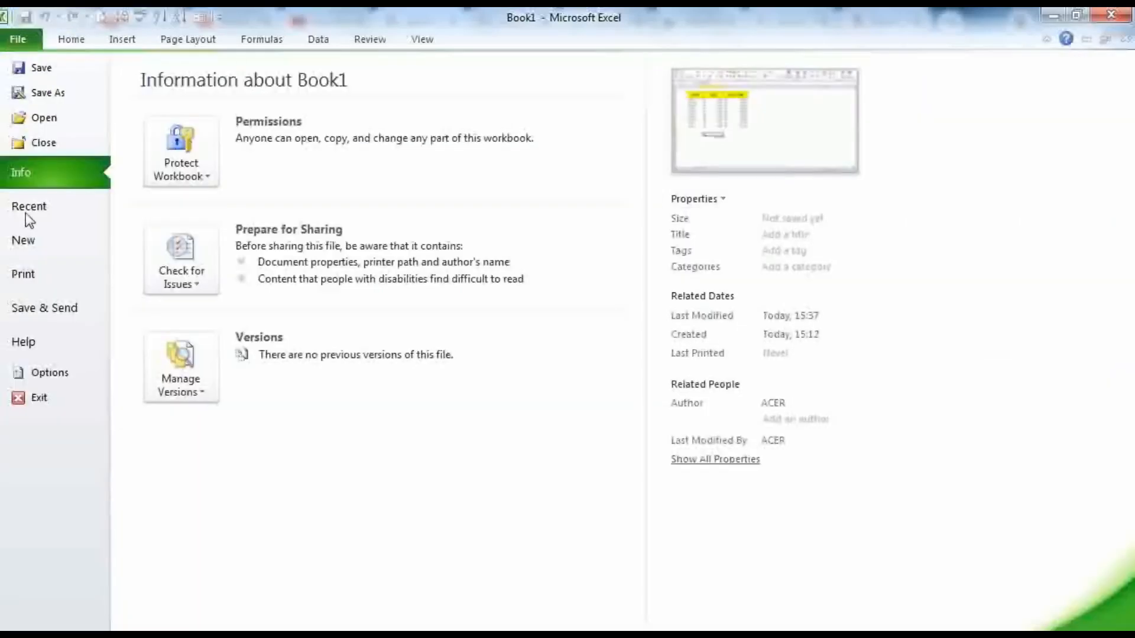
click(45, 371)
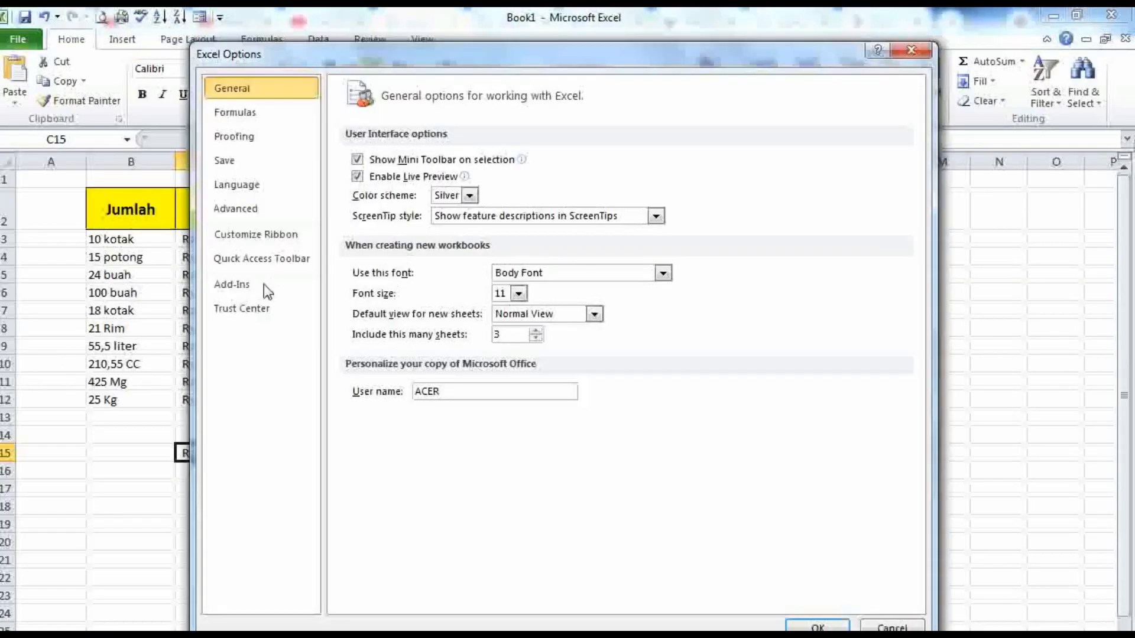
click(243, 211)
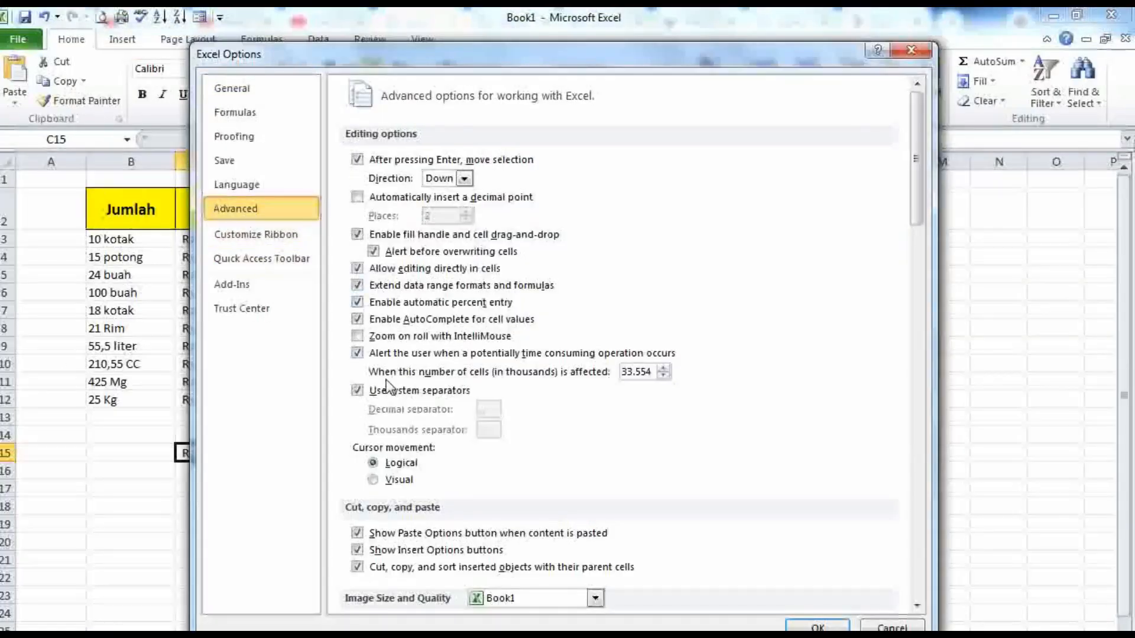
click(356, 390)
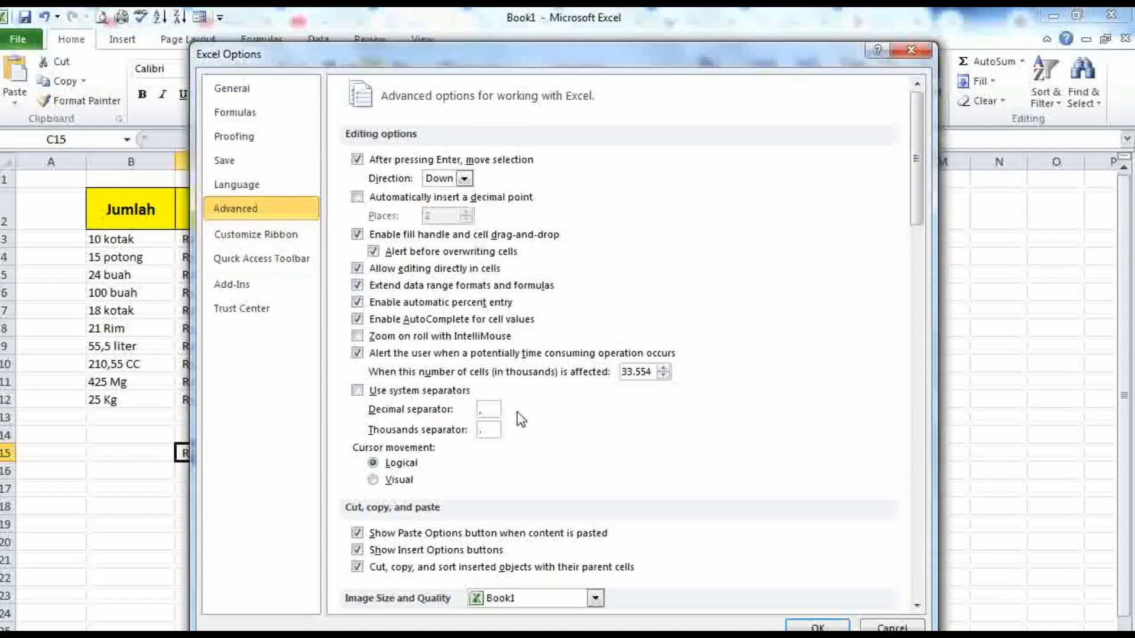
click(357, 390)
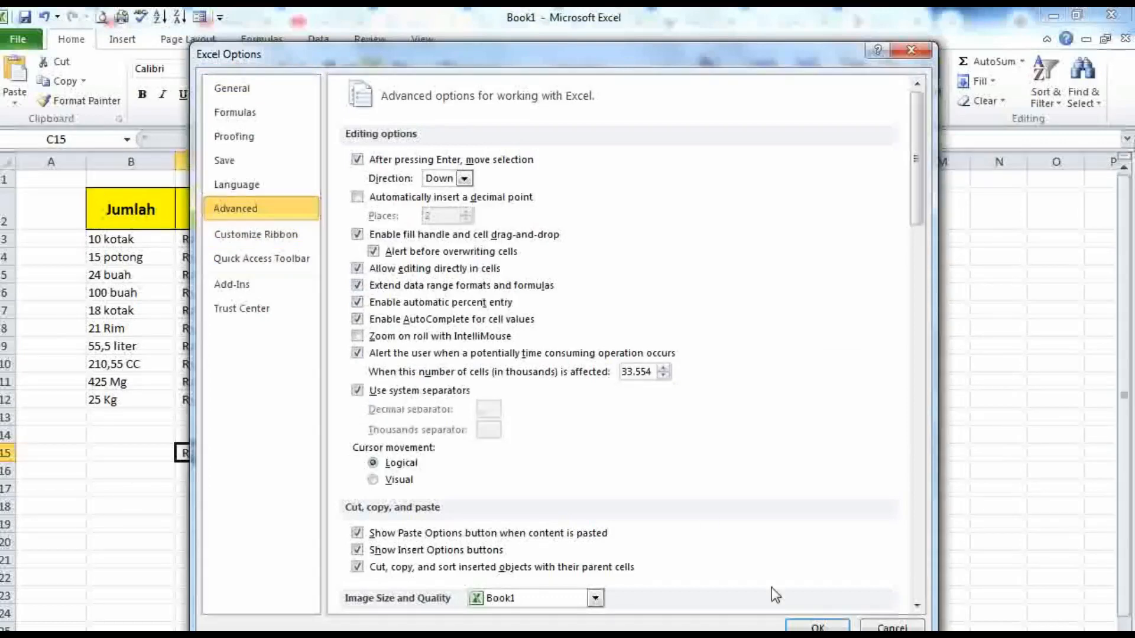
click(815, 626)
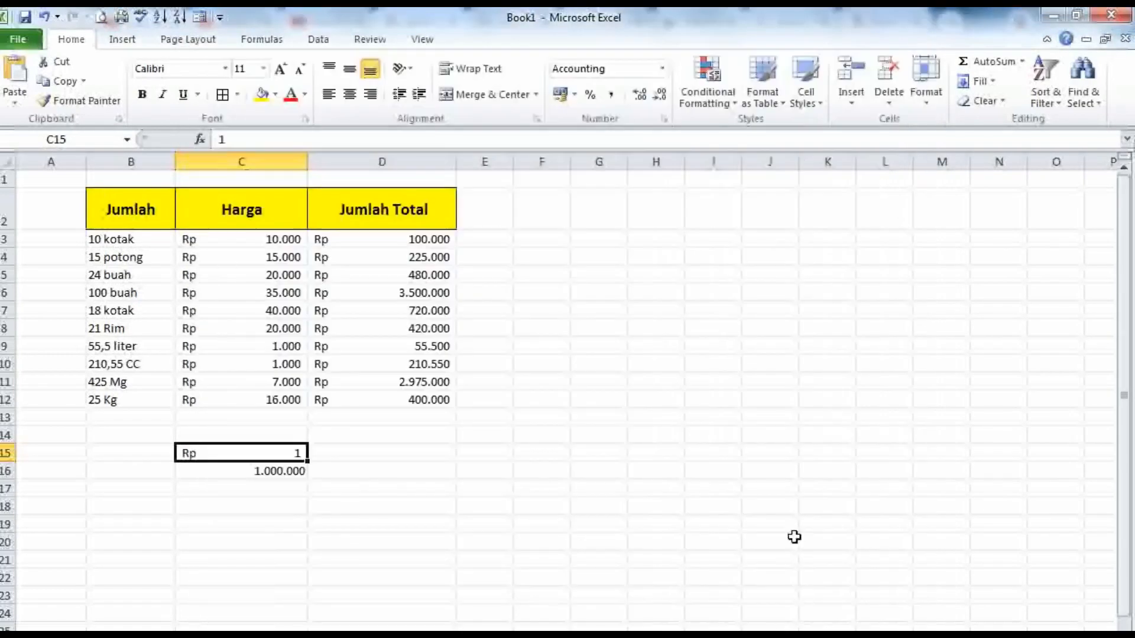
Step: Examine the Jumlah Total formulas in D3 and D4, including the space between quotes in the find_text argument of SEARCH
double_click(381, 239)
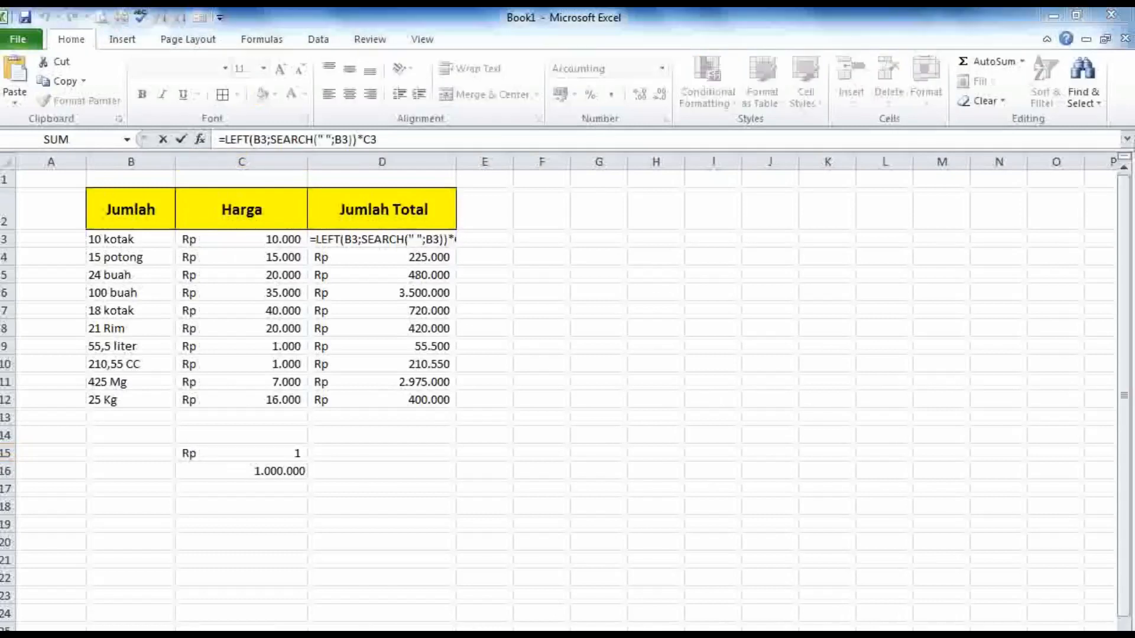
triple_click(406, 135)
double_click(406, 135)
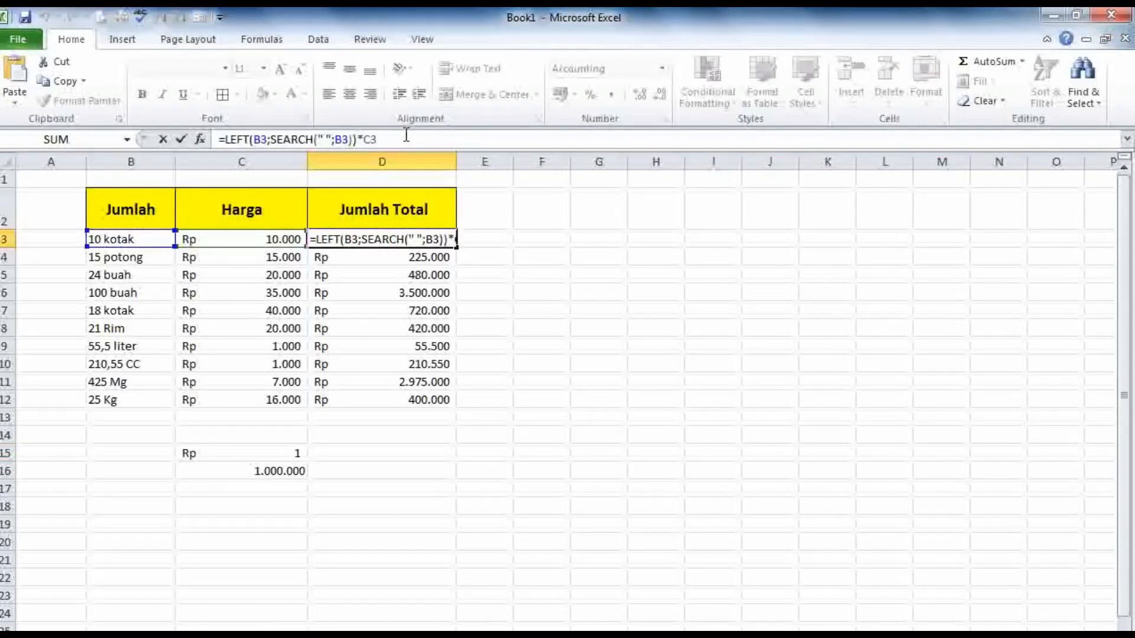
key(Return)
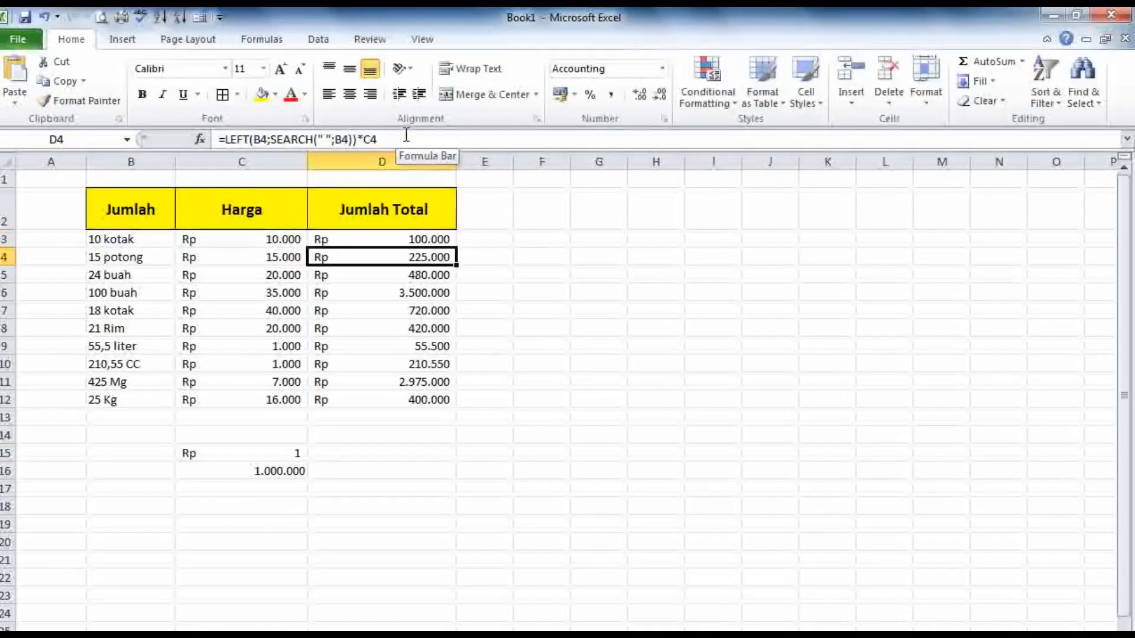
click(406, 135)
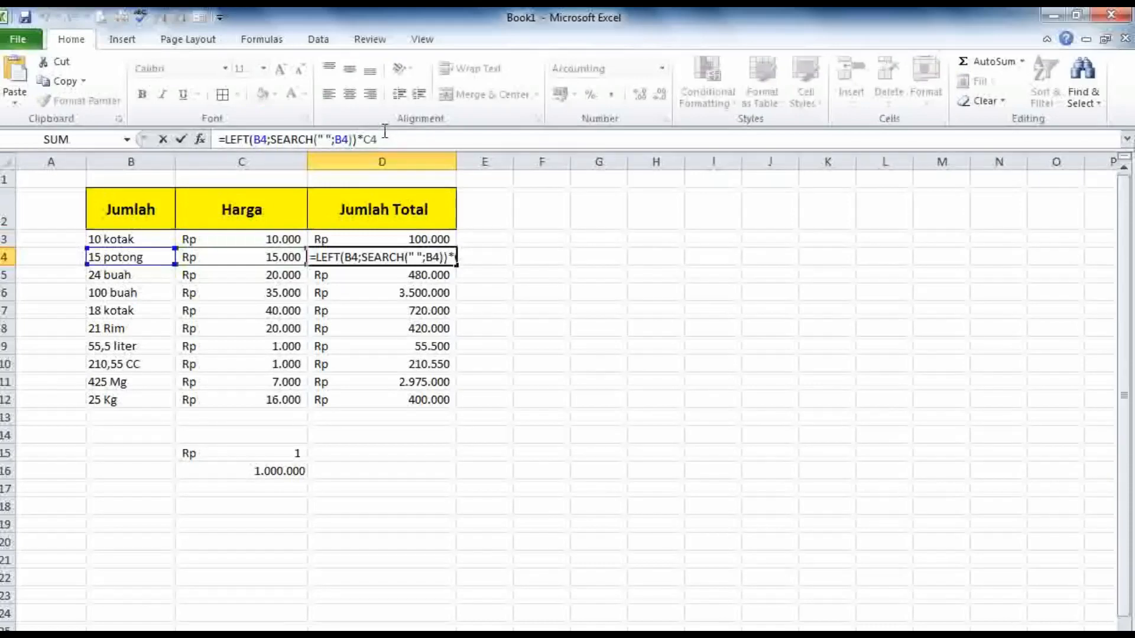
click(434, 236)
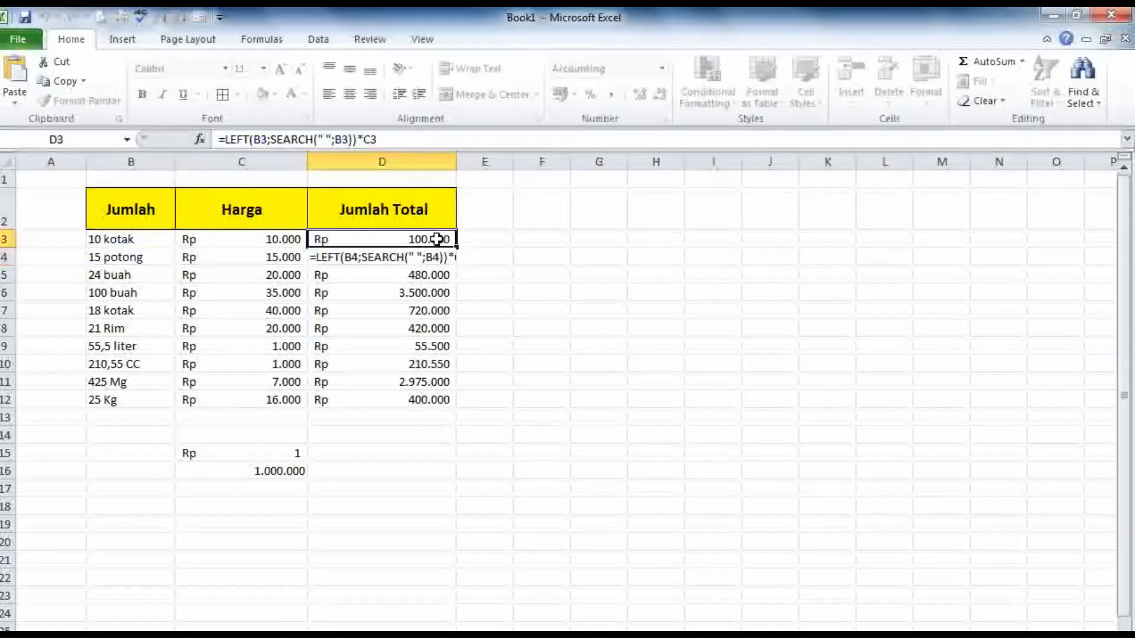
click(393, 140)
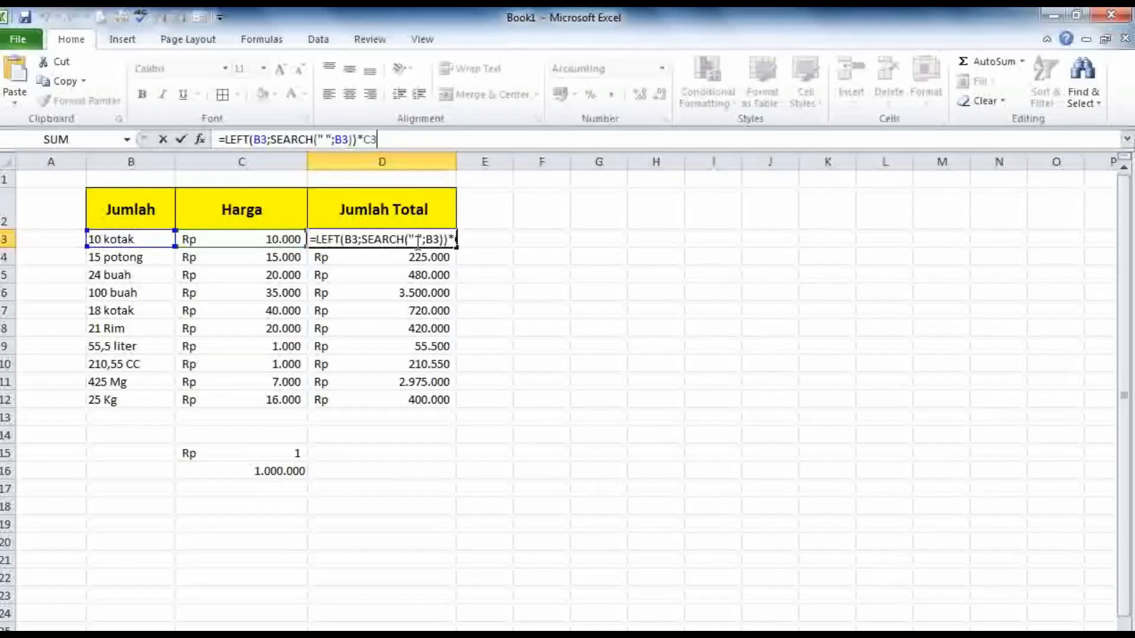
click(416, 239)
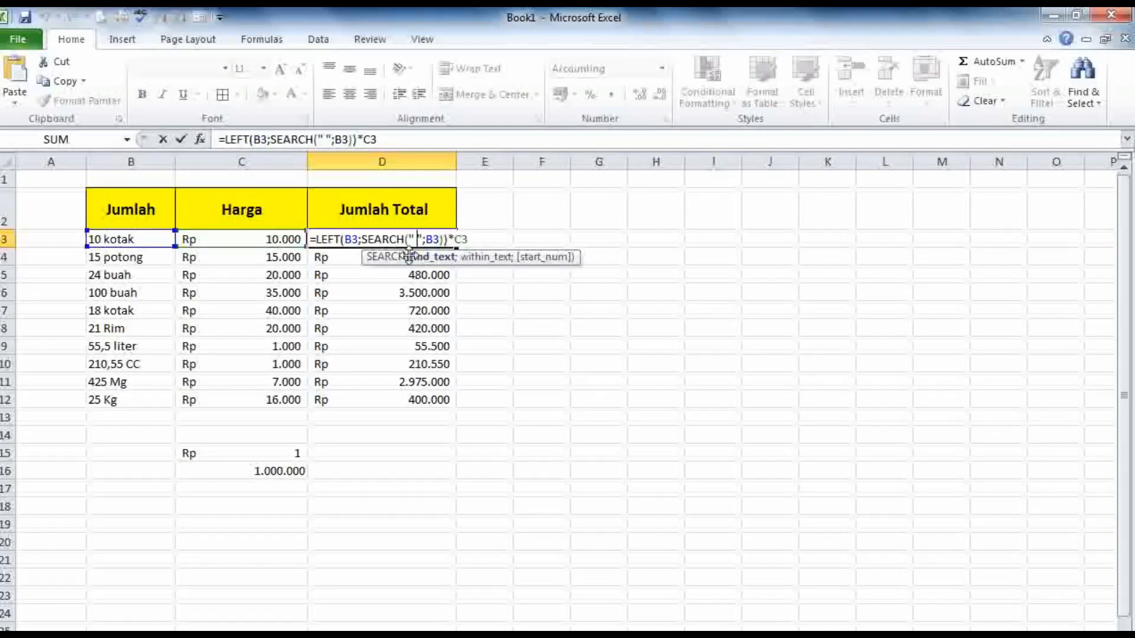
key(BackSpace)
Step: Switch to Notepad to examine the quoted space in the enlarged formula = LEFT(B3;SEARCH(" ";B3))*C3, and return to the Excel workbook
click(280, 635)
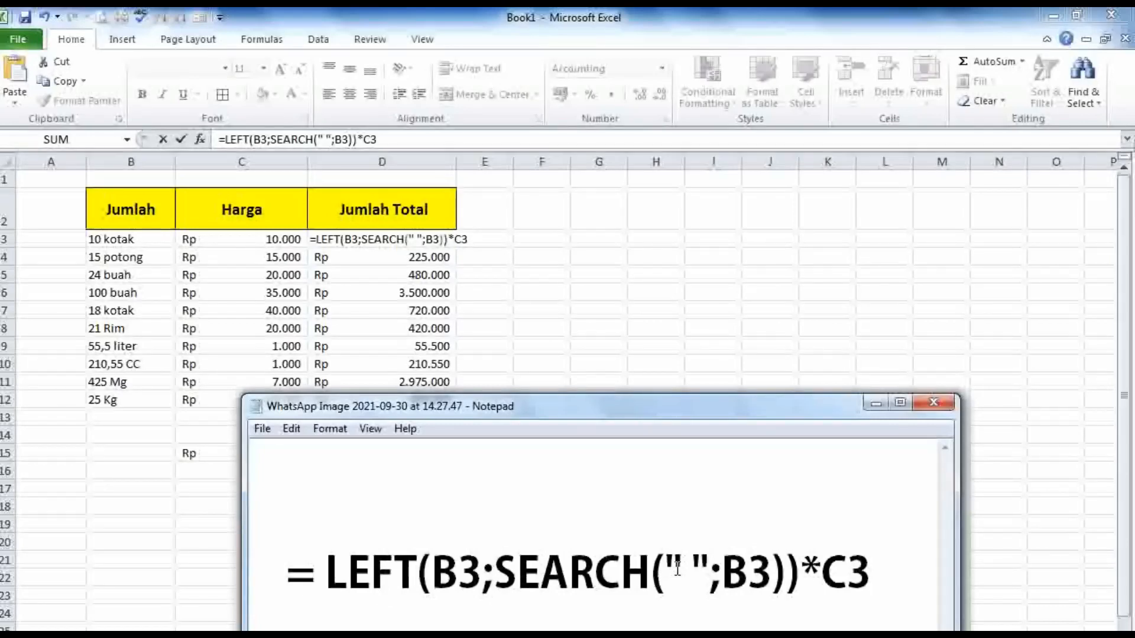
mouse_move(683, 569)
mouse_down()
mouse_move(664, 569)
mouse_move(679, 589)
mouse_up()
click(693, 582)
click(679, 589)
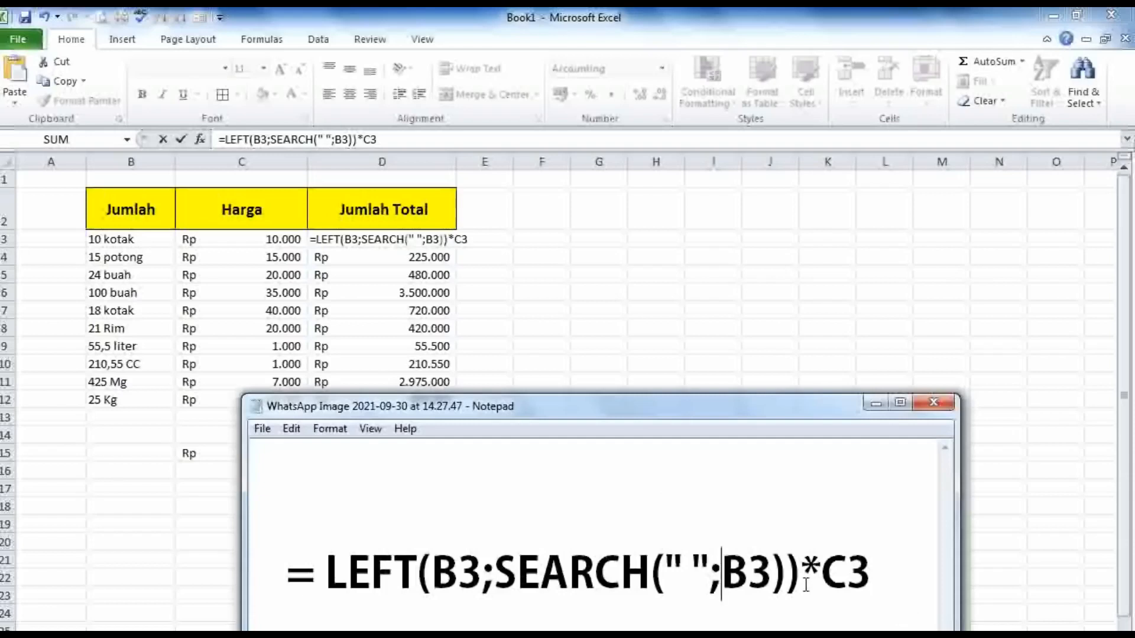
click(355, 134)
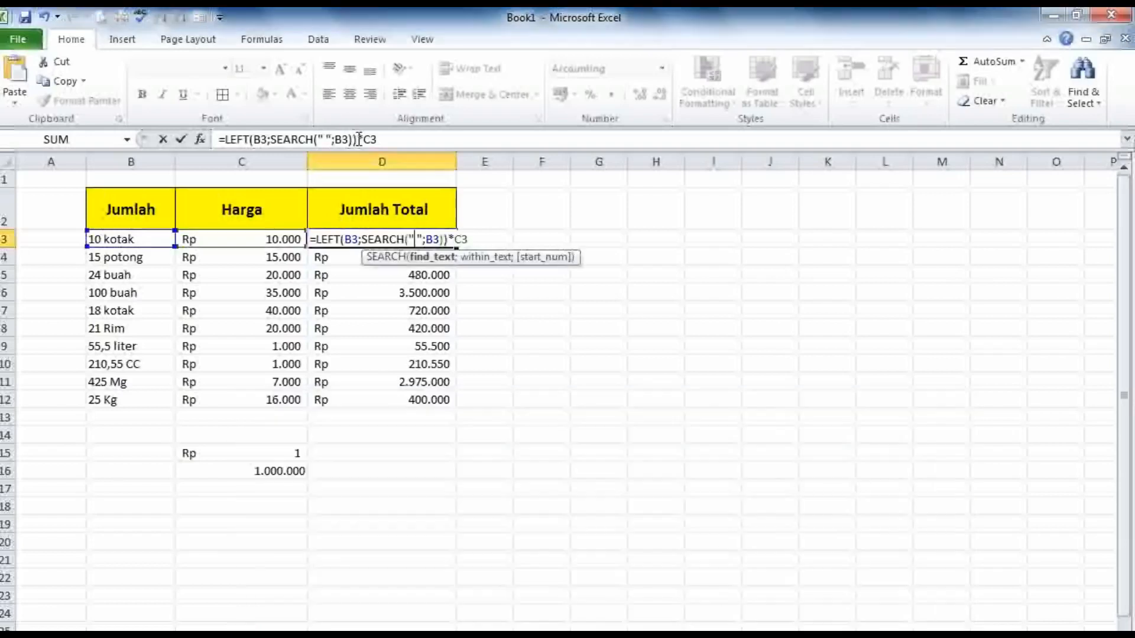
Step: Try removing the multiplication by C3 from the D3 formula, leaving =LEFT(B3;SEARCH(" ";B3))
click(451, 239)
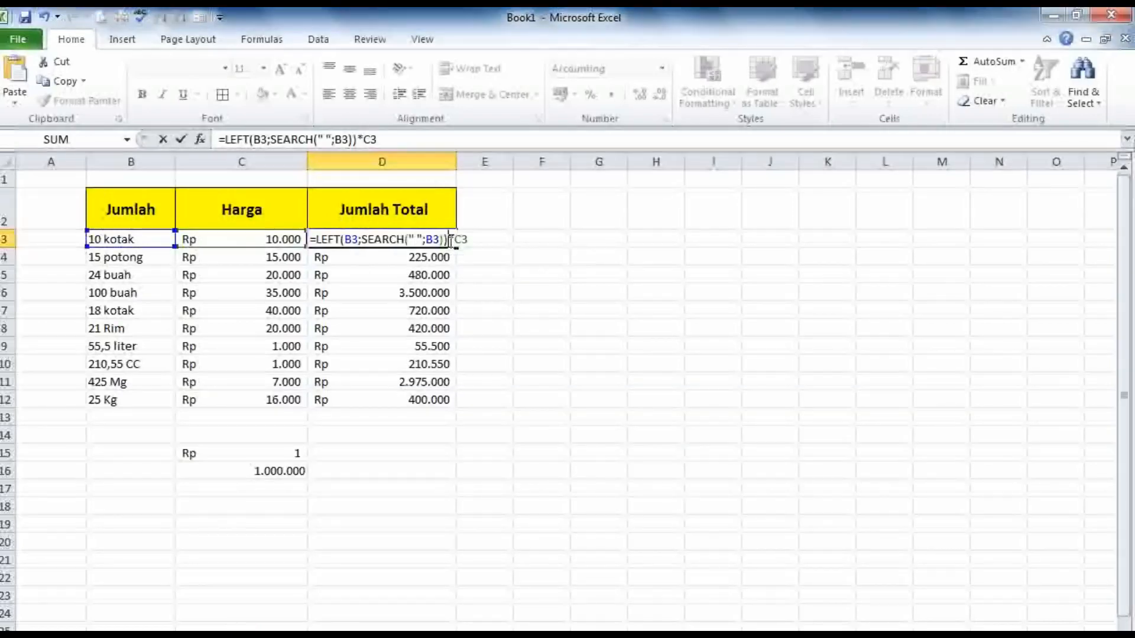
key(BackSpace)
key(Delete)
key(Delete)
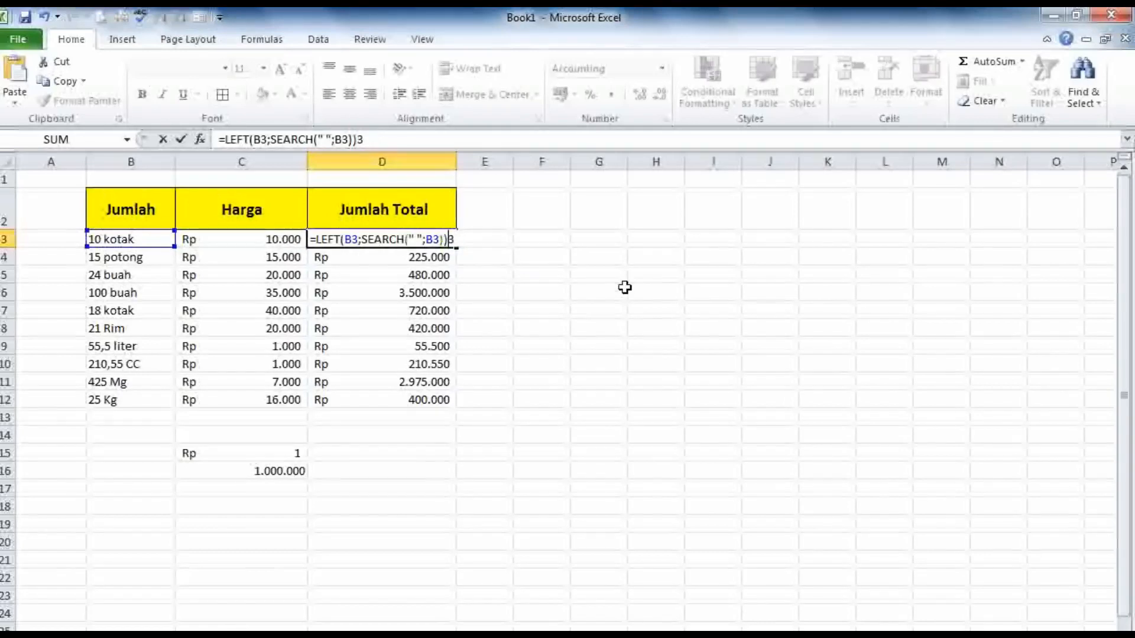
key(Return)
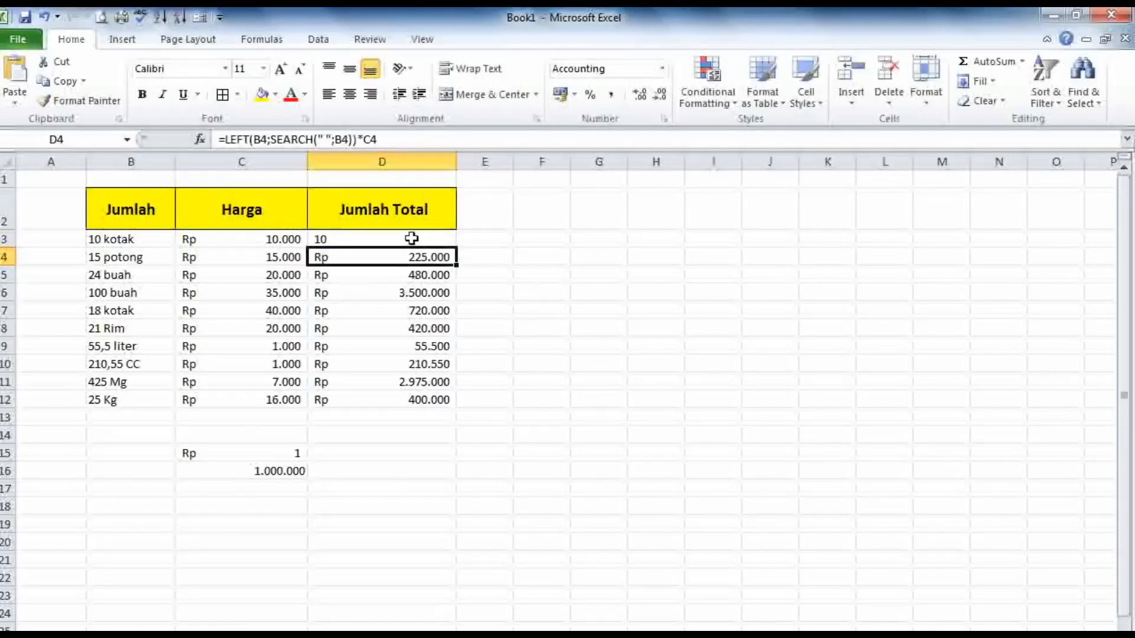
Step: Fill the shortened LEFT and SEARCH formula from D3 down through D12
click(440, 238)
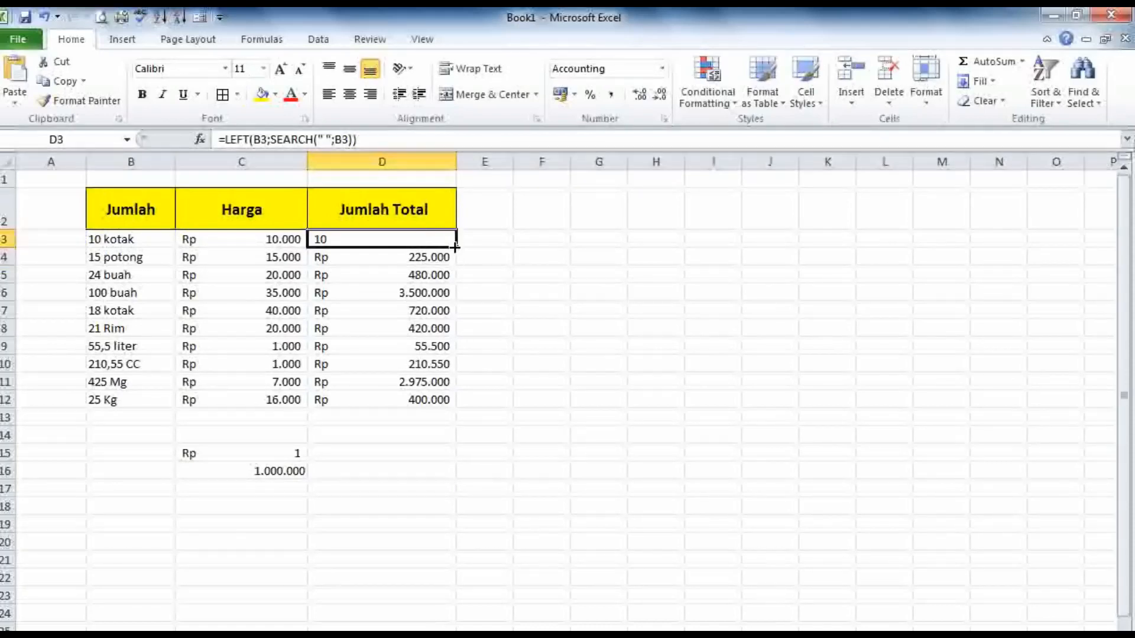
drag(455, 247, 456, 398)
click(557, 387)
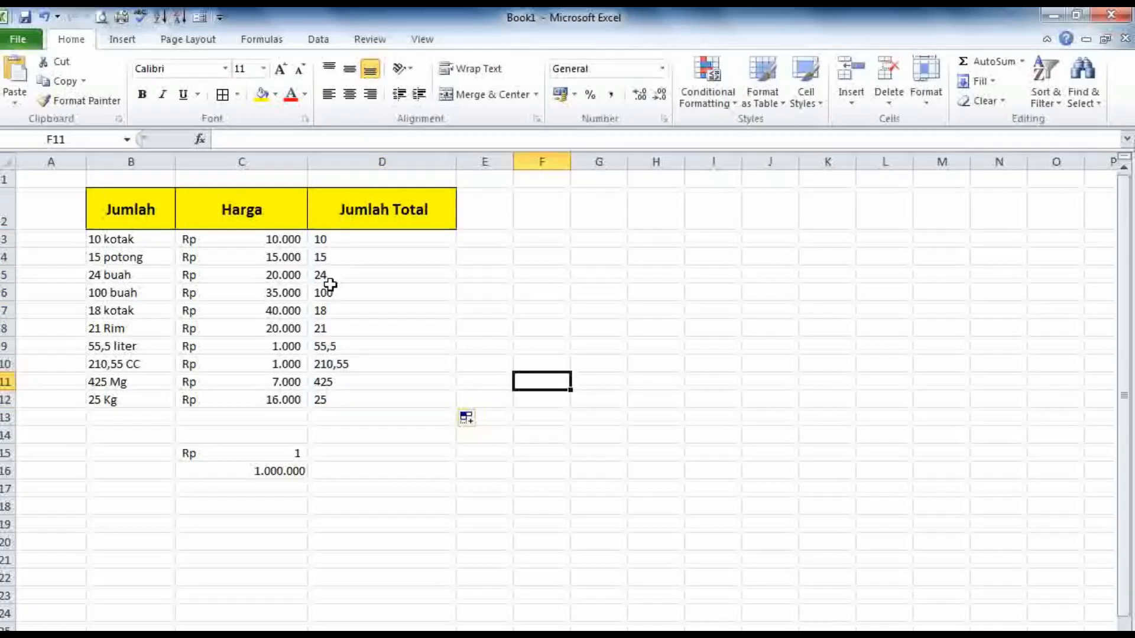
Step: Compare the extracted numbers in Jumlah Total with the quantity texts in B6, B10 and B12 and the price in C3
click(101, 291)
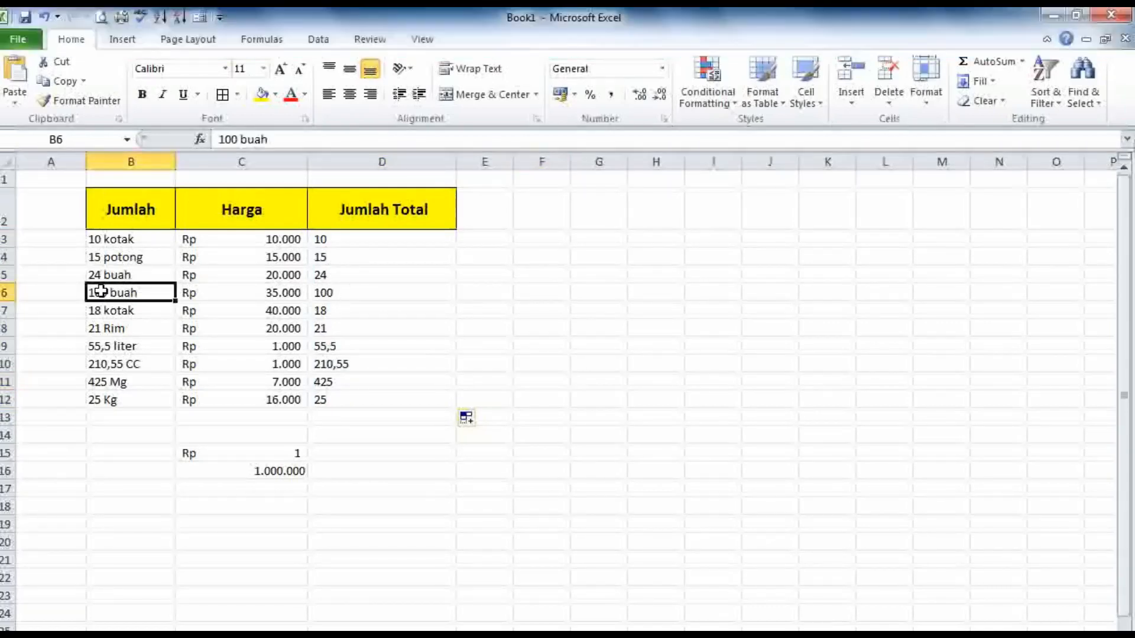
click(104, 364)
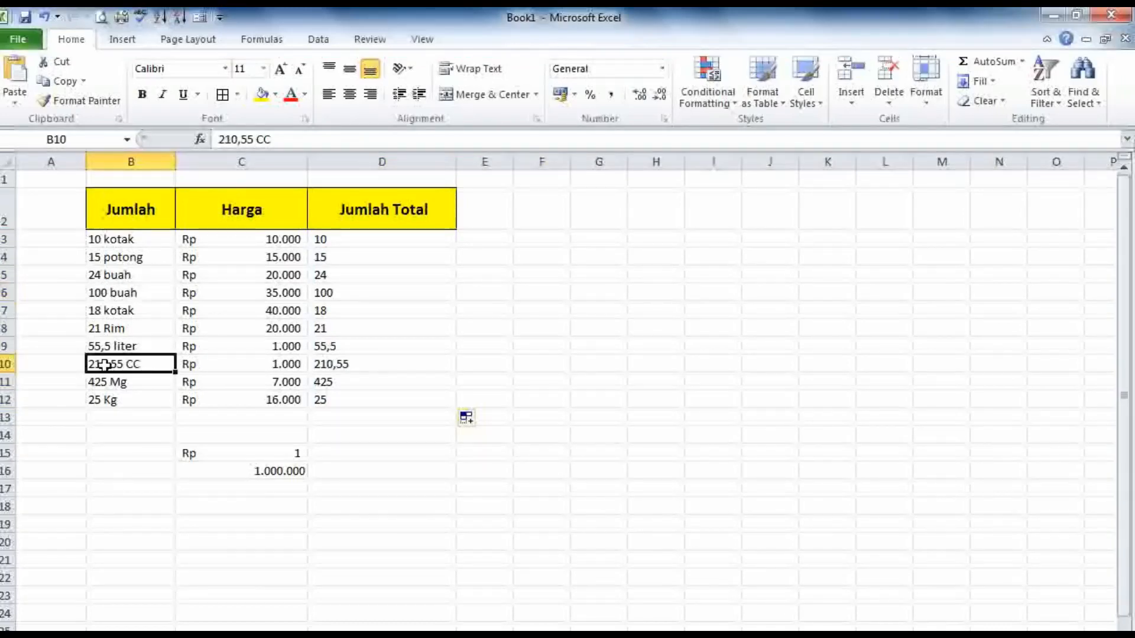
click(104, 398)
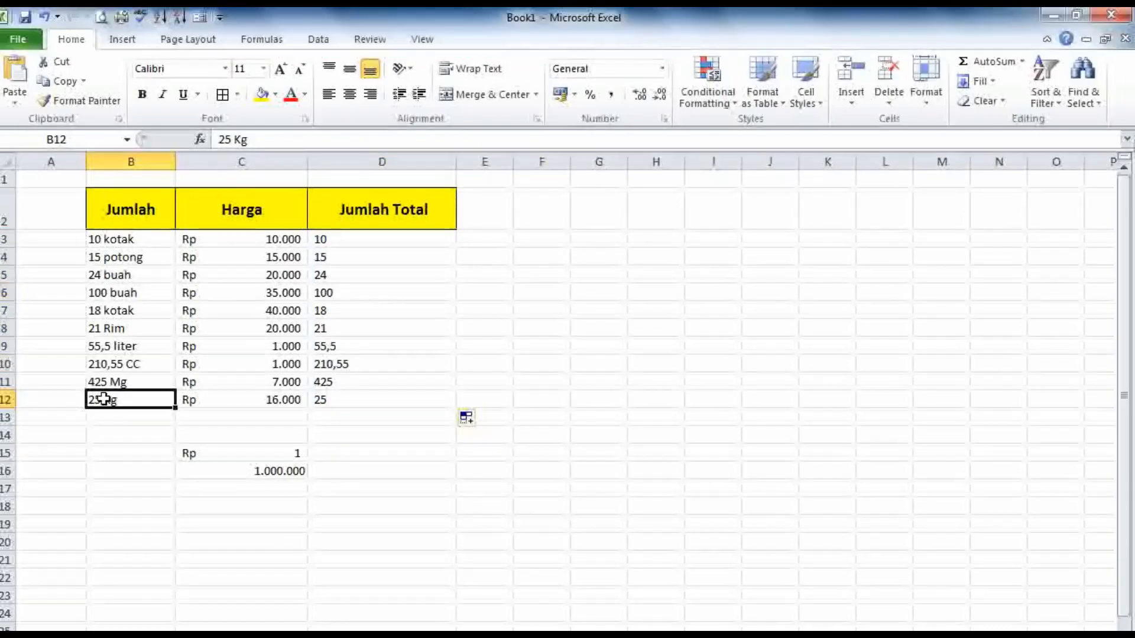
click(294, 237)
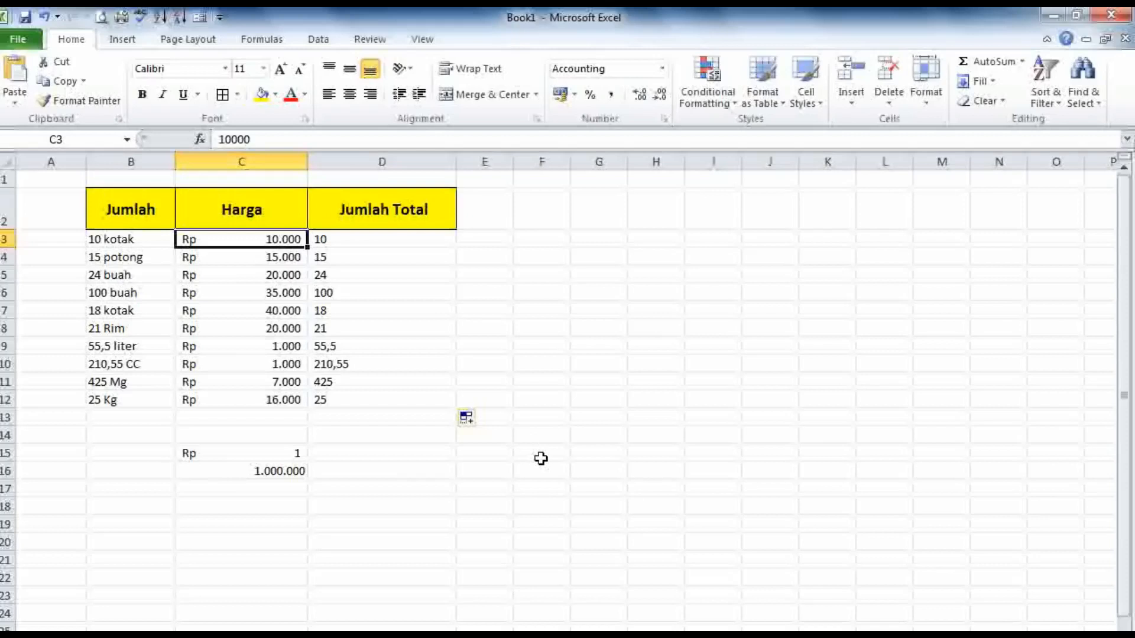
Step: Undo the fill down column D and the removal of *C3 from the D3 formula
click(51, 16)
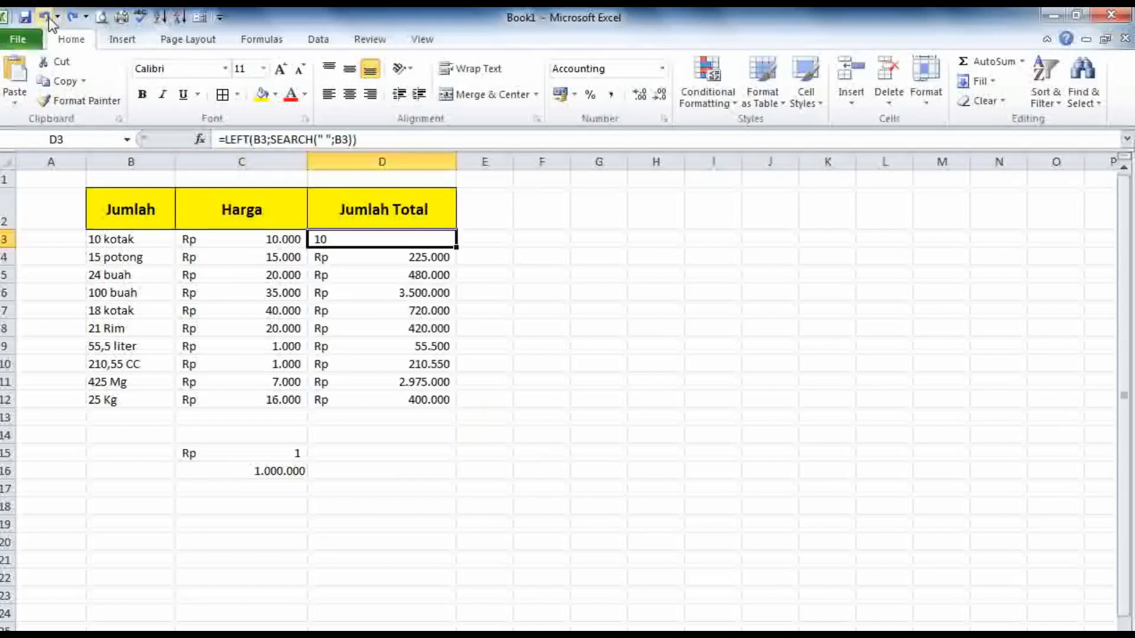
click(49, 17)
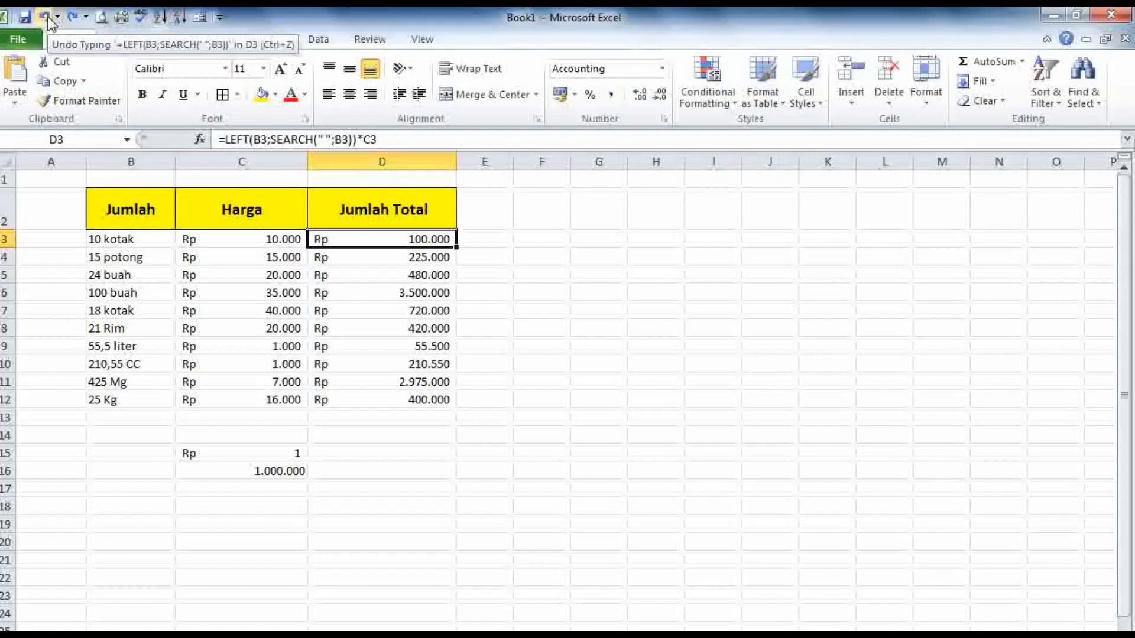